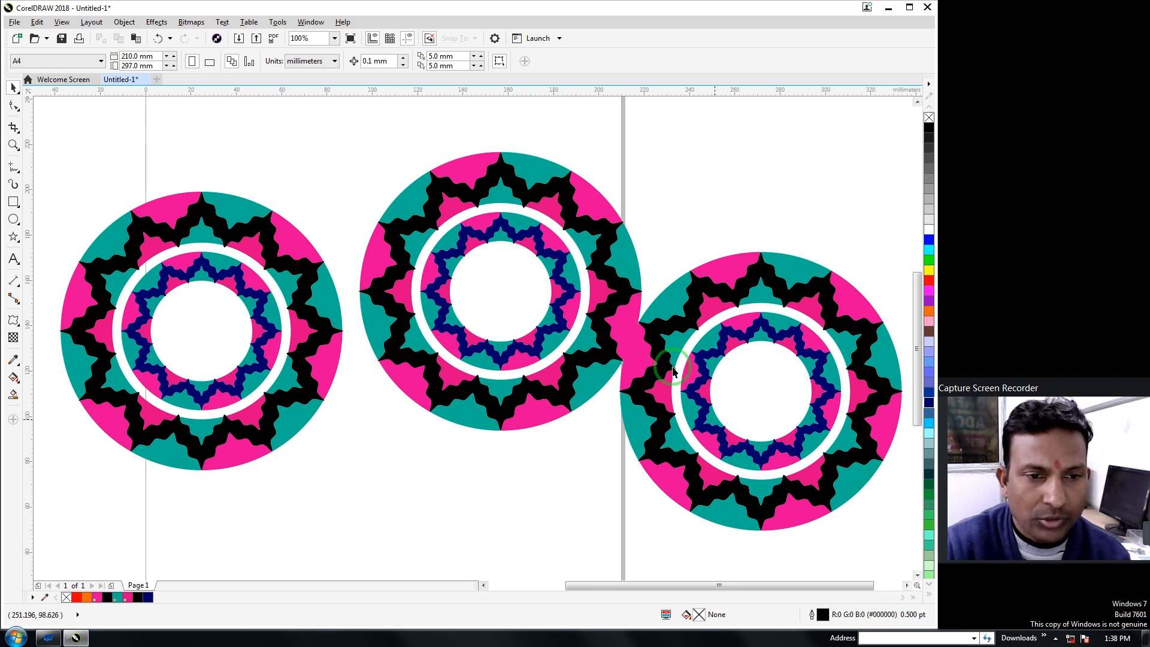
- Move the middle mandala and the one to its right apart so that they stop overlapping
left_click_drag(547, 364, 476, 345)
left_click_drag(656, 351, 651, 375)
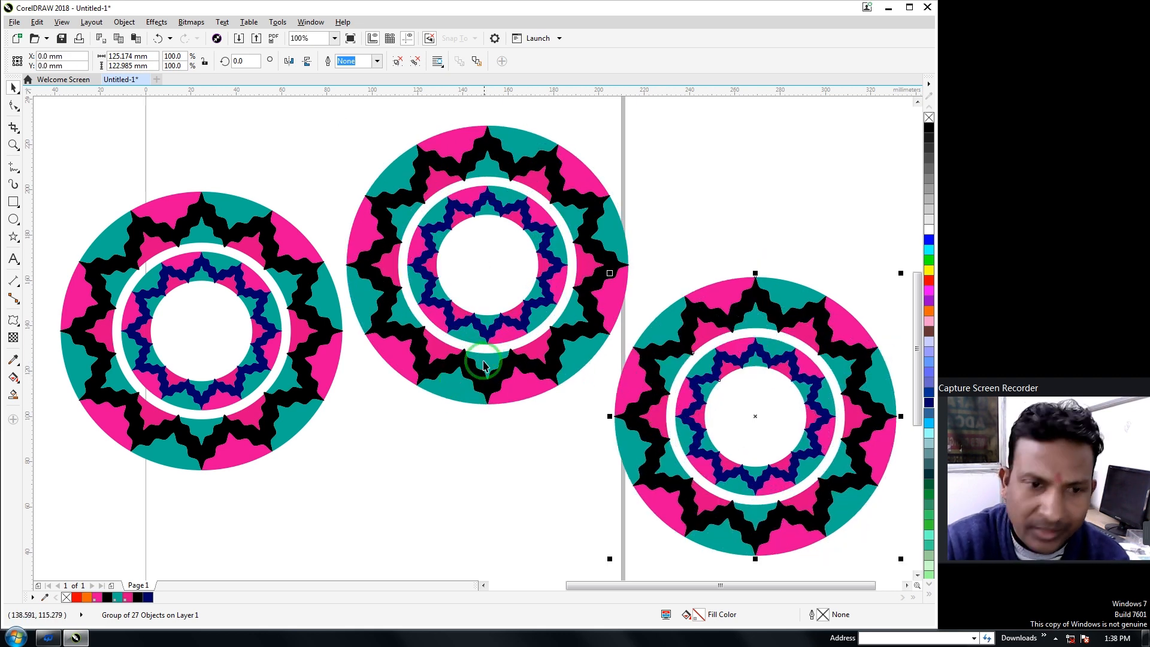
- Examine the wavy star bands and concentric rings of the finished mandalas, both up close and as a whole
scroll(517, 184, "up", 3)
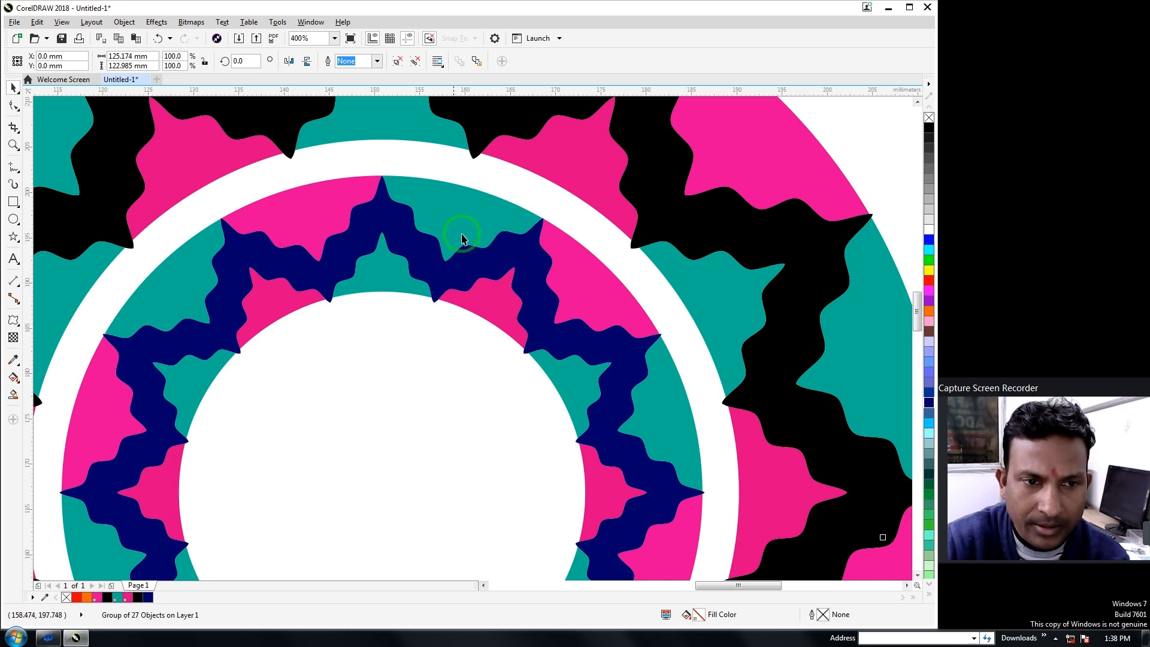
scroll(677, 235, "up", 1)
scroll(542, 265, "down", 1)
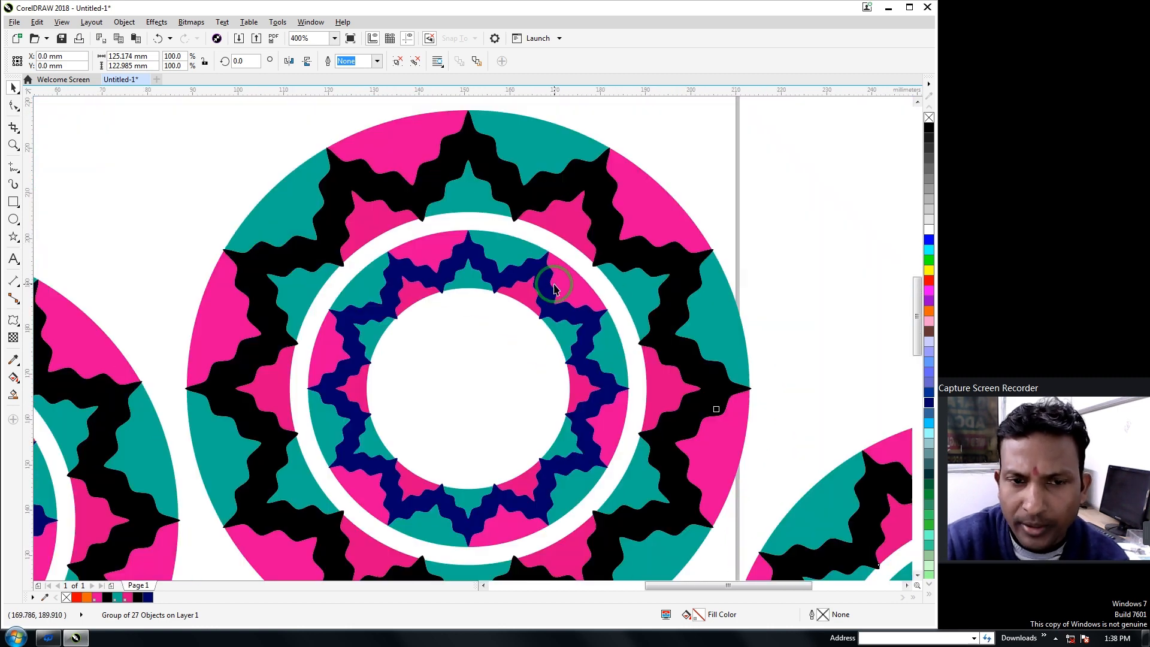
scroll(539, 278, "down", 1)
scroll(530, 279, "down", 1)
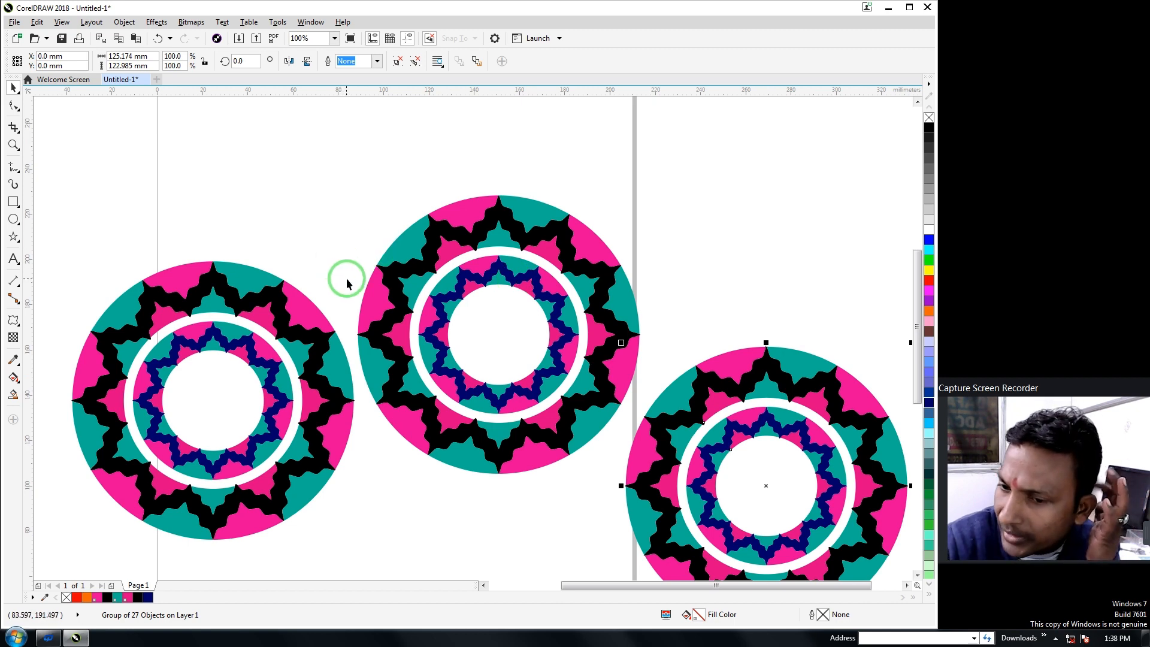
scroll(417, 287, "down", 1)
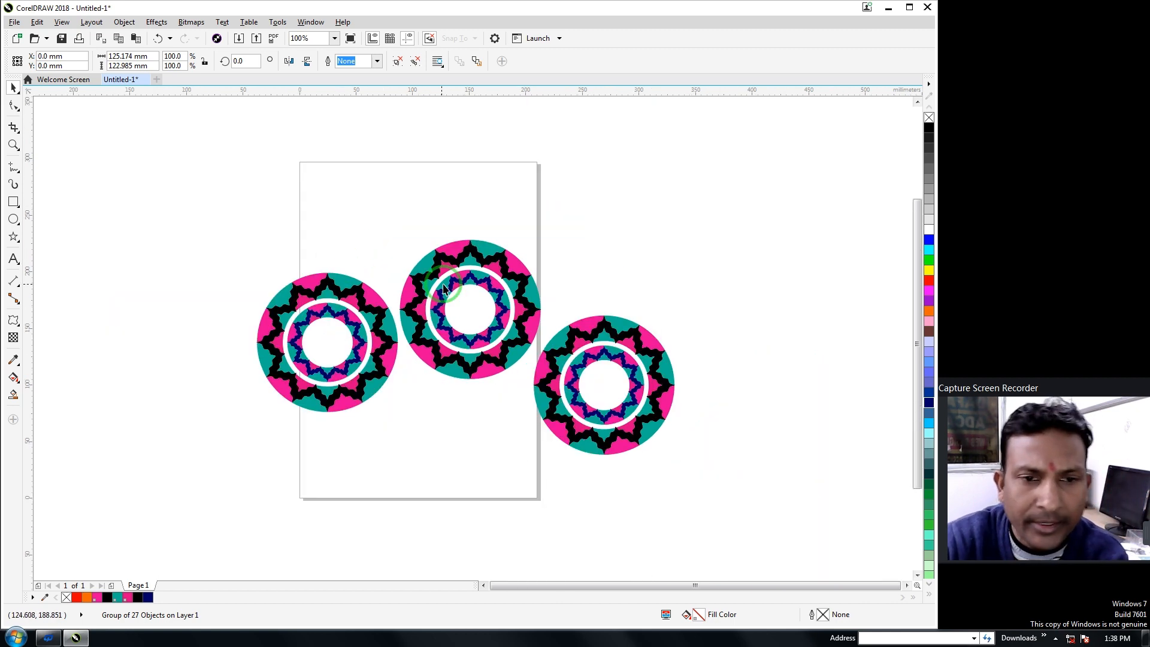
scroll(497, 324, "up", 1)
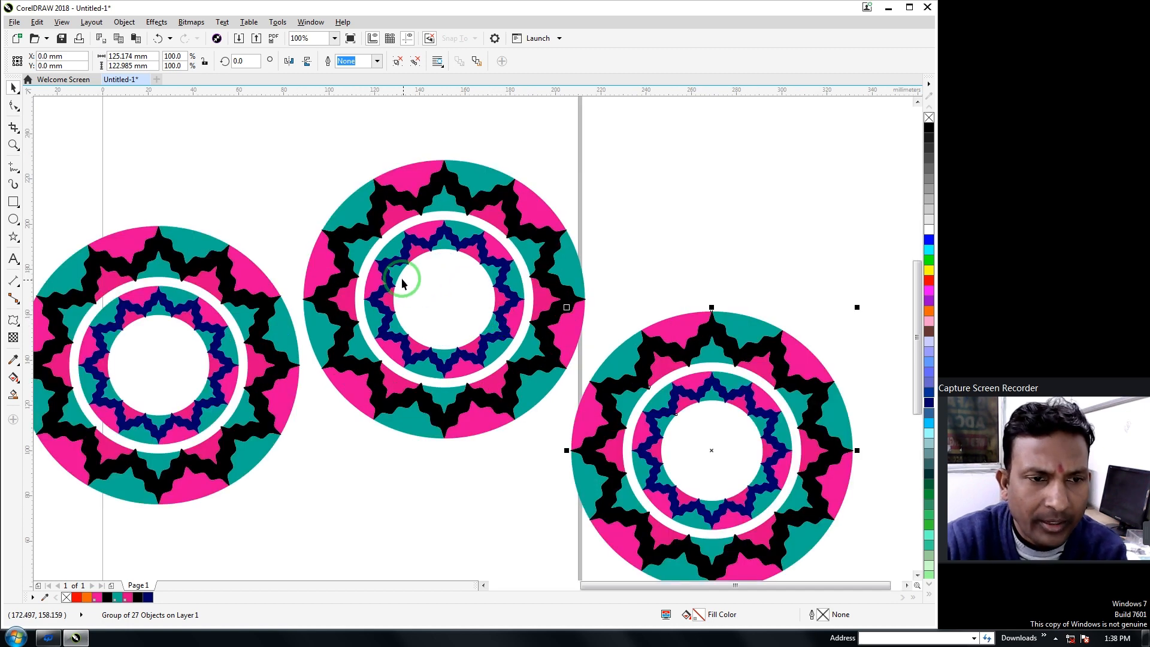
scroll(395, 276, "up", 1)
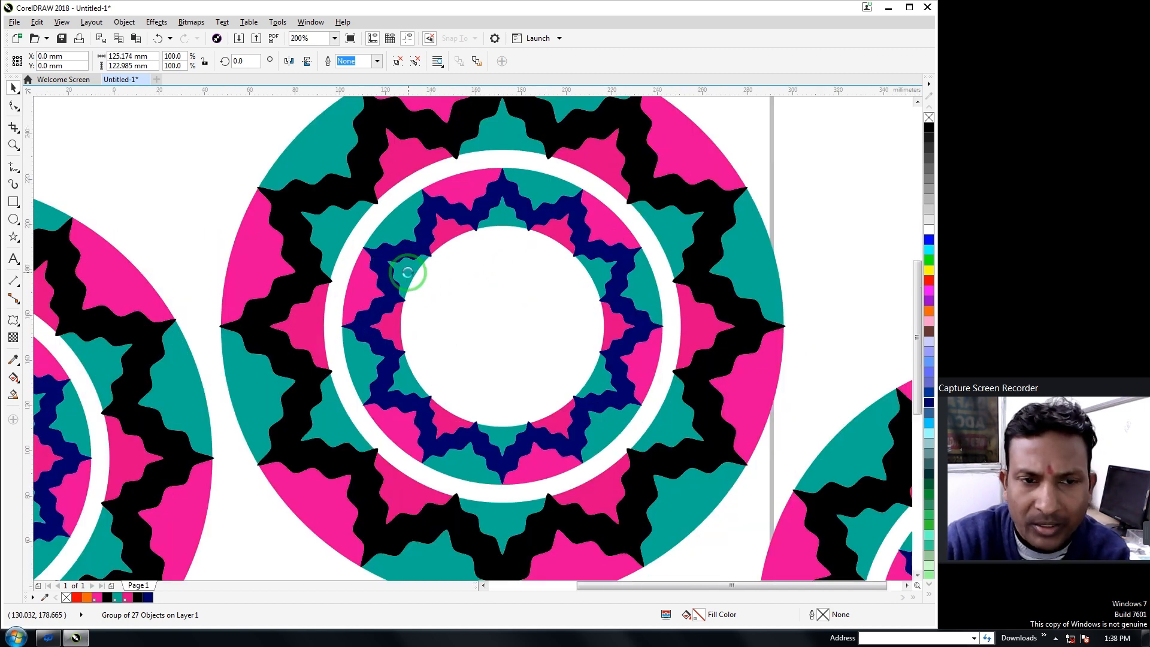
scroll(395, 276, "down", 1)
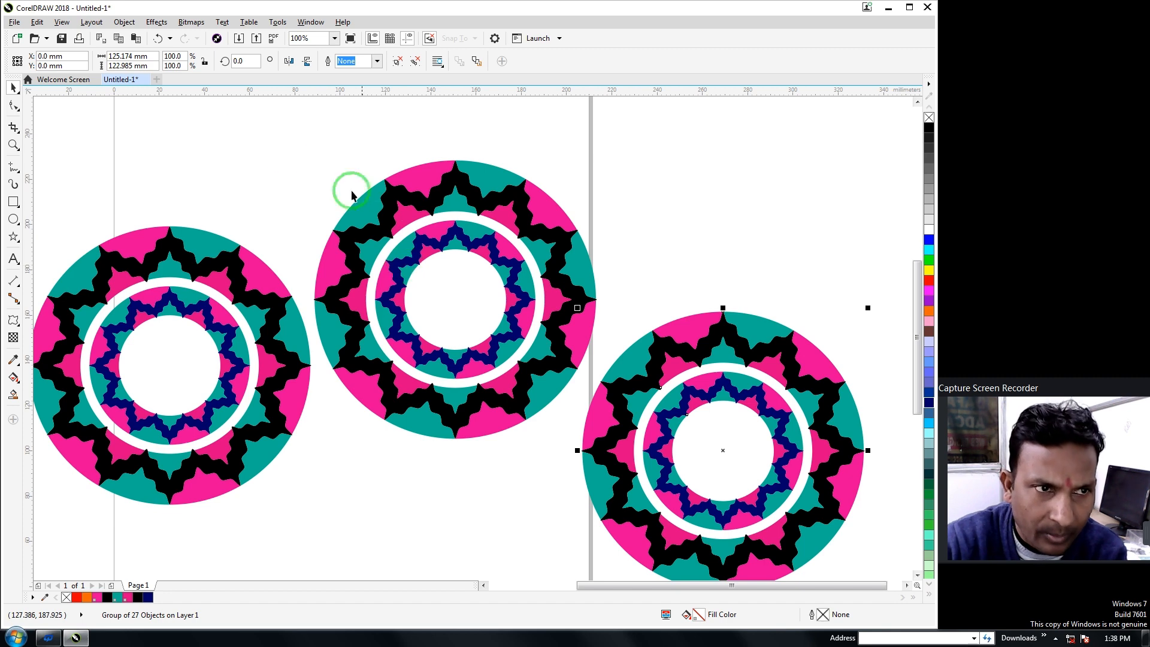
- Create a new blank document and draw a 12-point star about 198 mm wide on its page
left_click(156, 79)
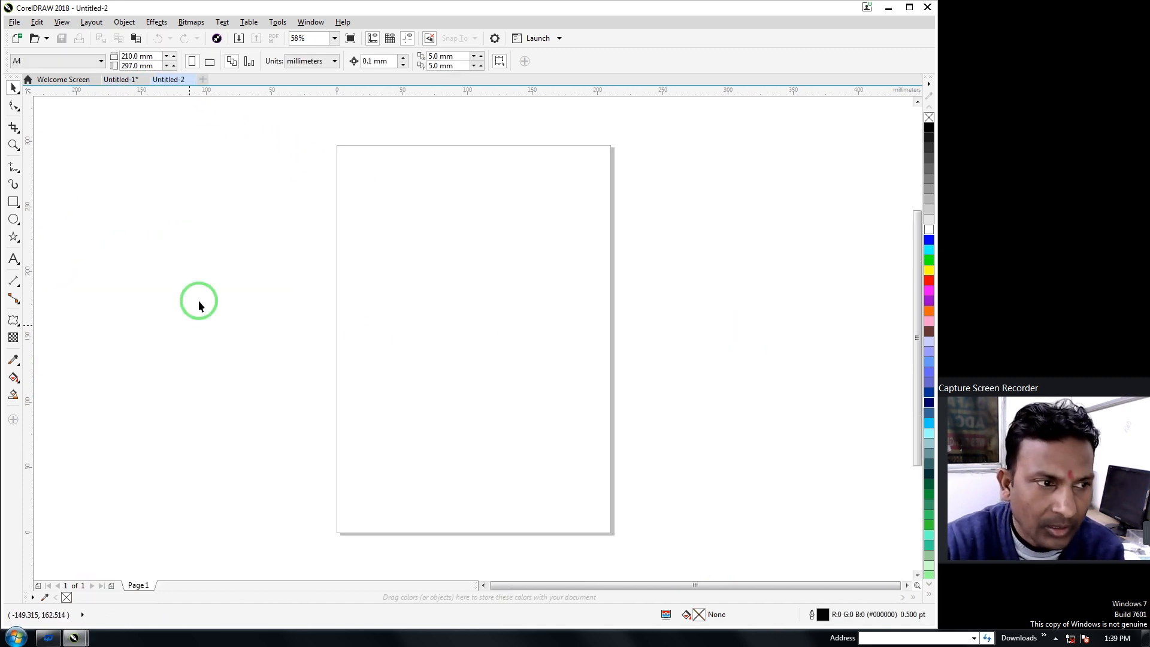
left_click(14, 240)
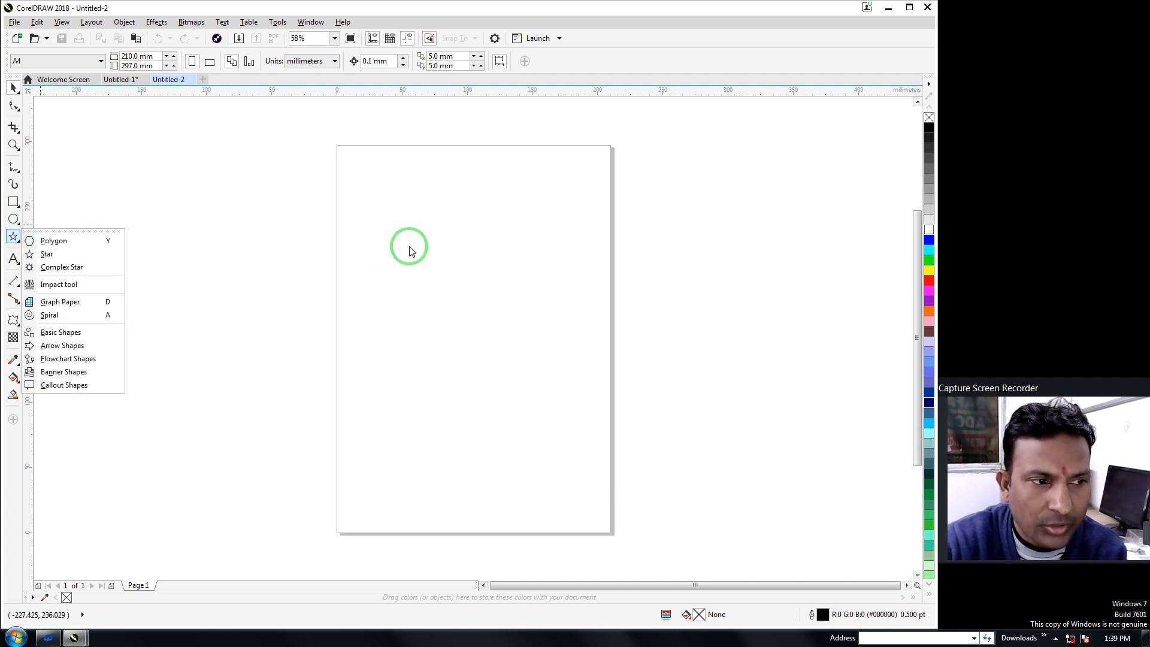
left_click(50, 255)
left_click_drag(384, 246, 645, 506)
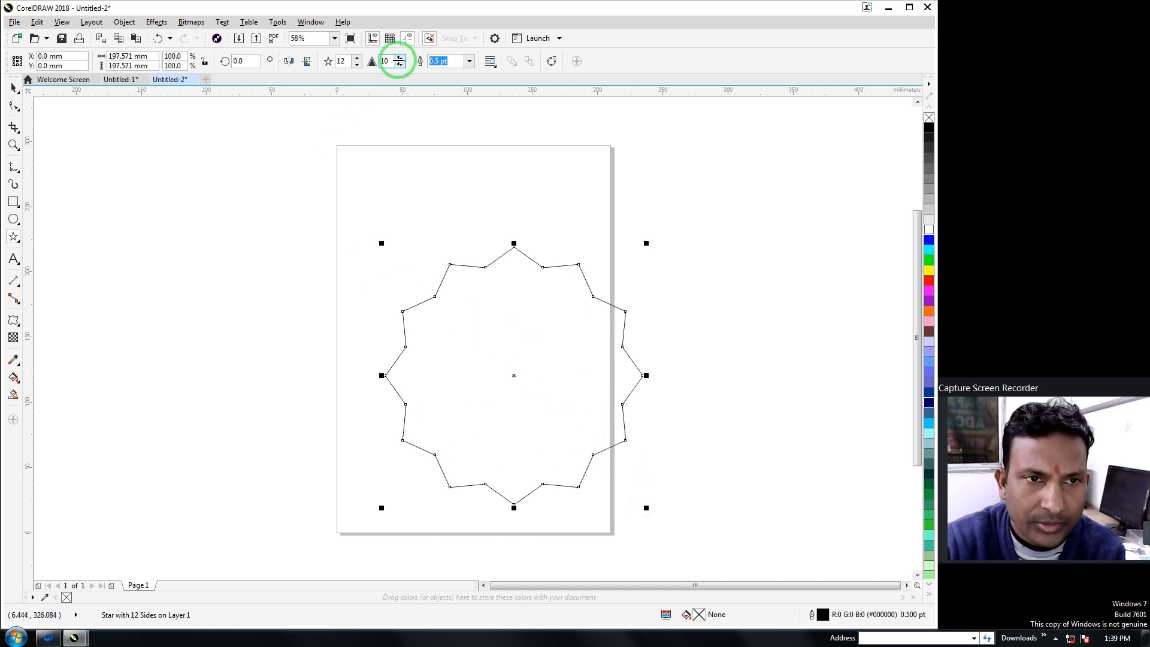
- Set the star's sharpness to 20
left_click(400, 57)
left_click(400, 58)
left_click(400, 57)
left_click(399, 58)
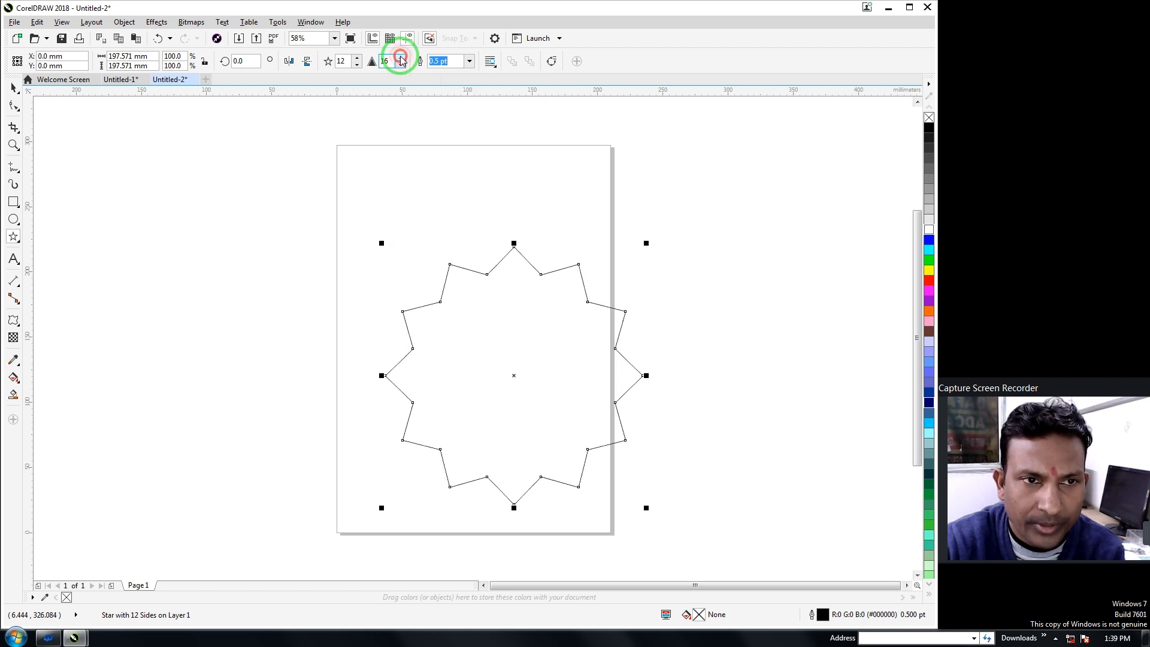
left_click(399, 57)
left_click(400, 58)
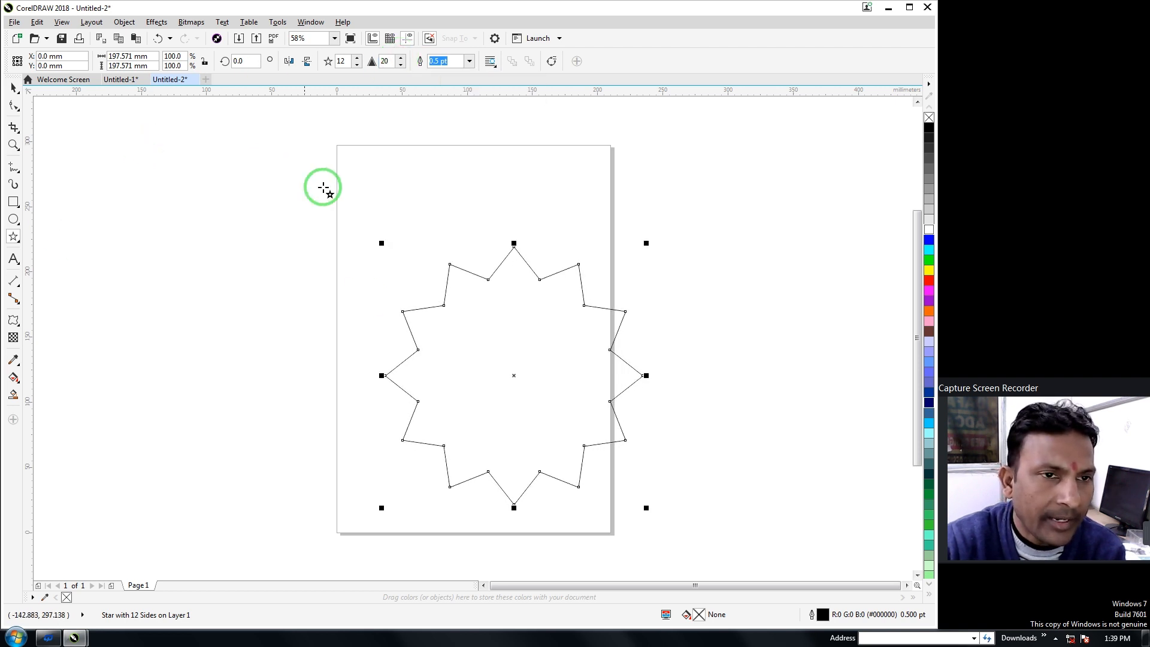
left_click(484, 364)
left_click_drag(483, 364, 463, 351)
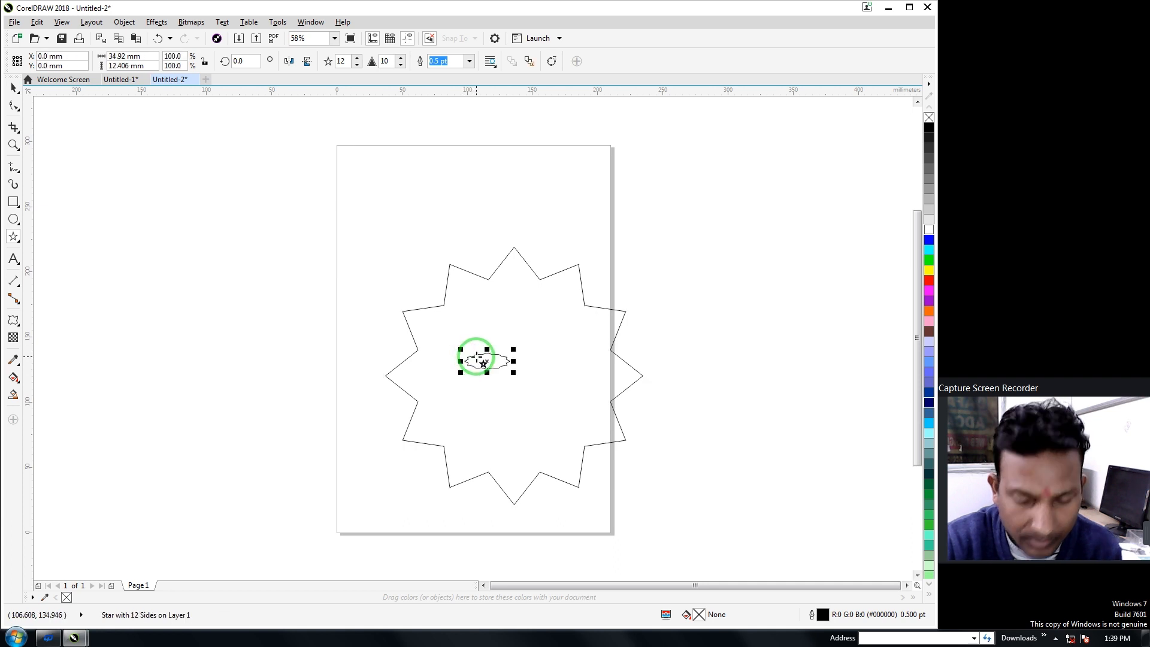
key("Delete")
- Move the large 12-point star to the middle of the page
left_click(13, 87)
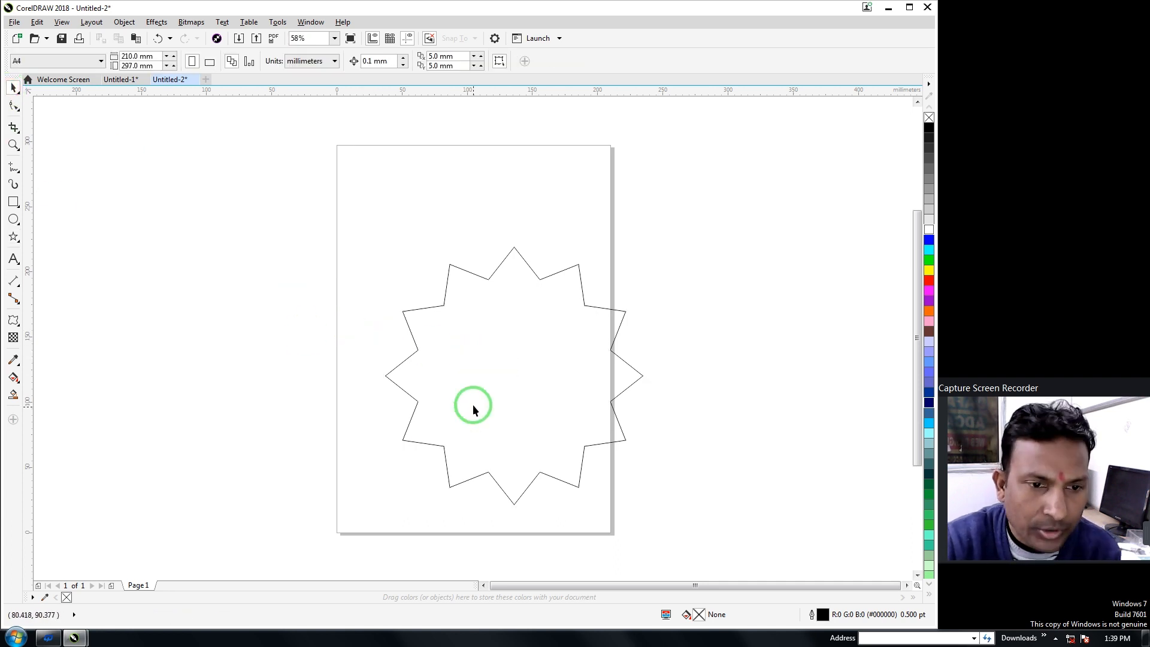
left_click_drag(470, 403, 422, 366)
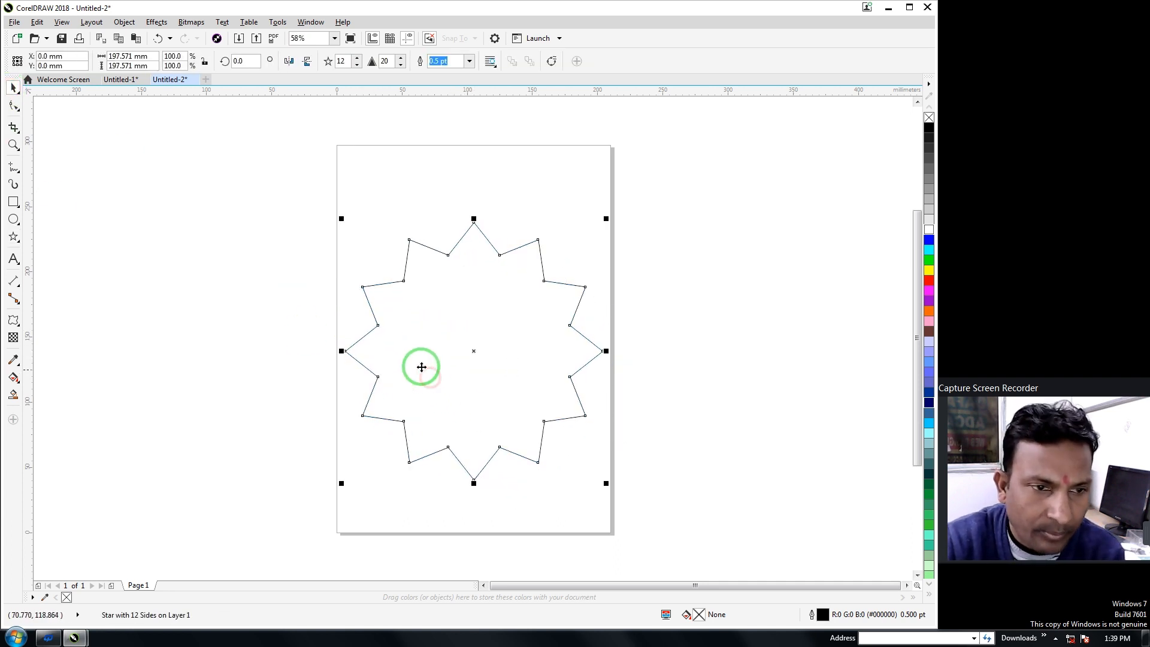
- Apply a Zipper distortion to the 12-point star with a frequency of 3
left_click(13, 320)
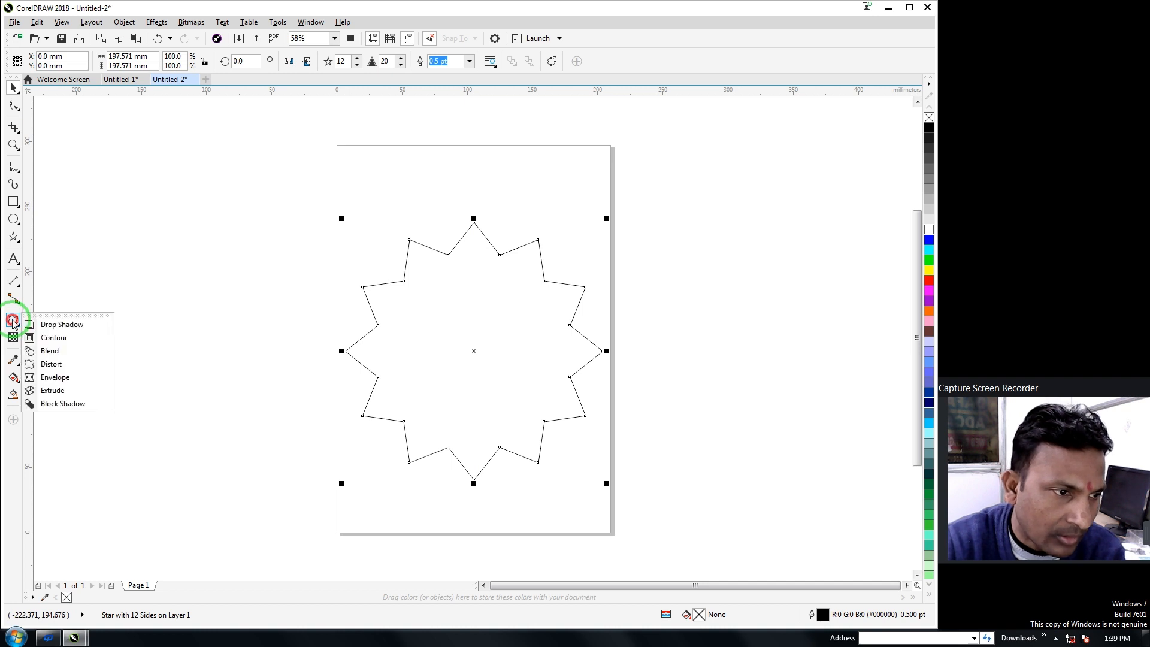
left_click(50, 366)
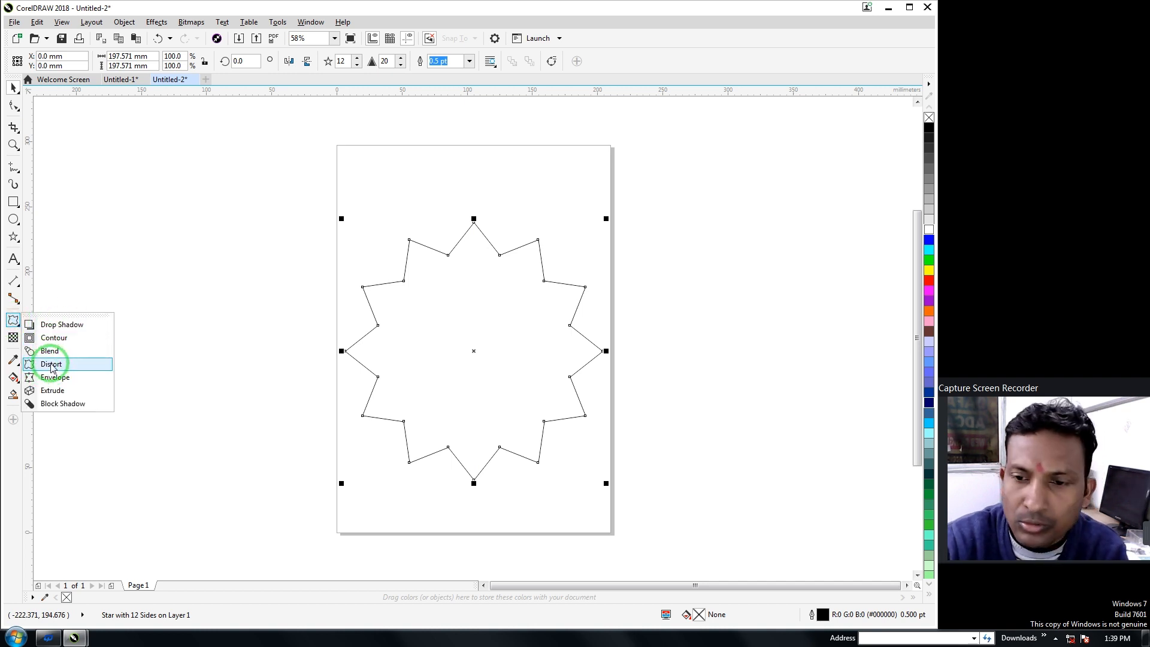
left_click(53, 365)
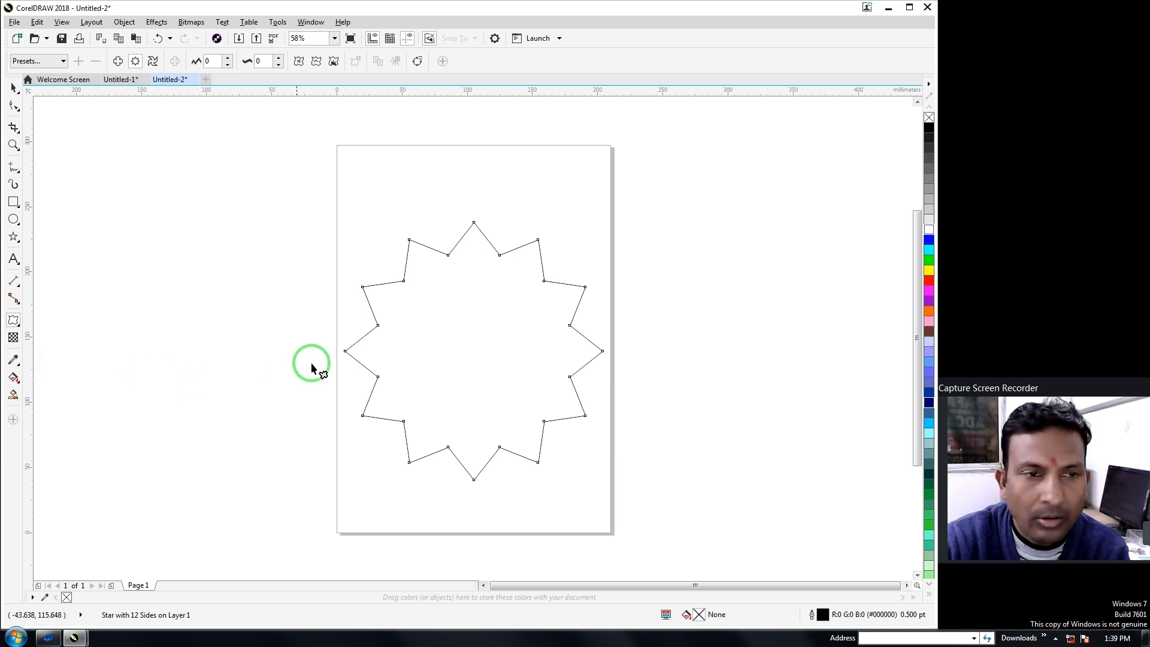
left_click(136, 61)
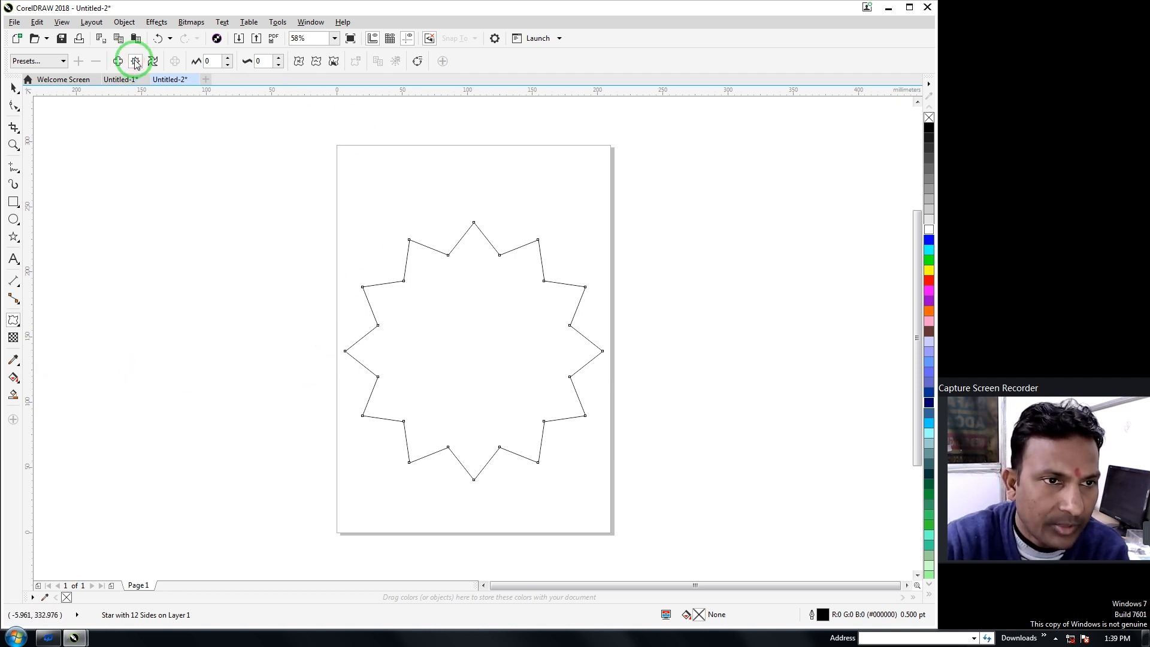
left_click(316, 62)
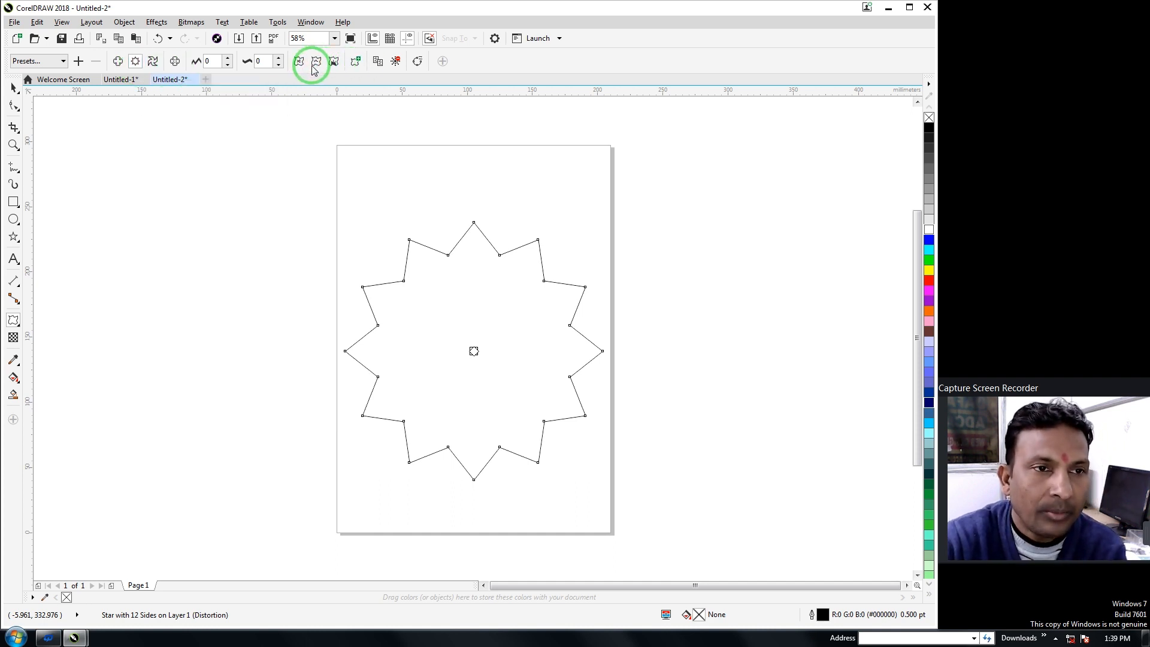
left_click(279, 59)
left_click(279, 59)
left_click(279, 59)
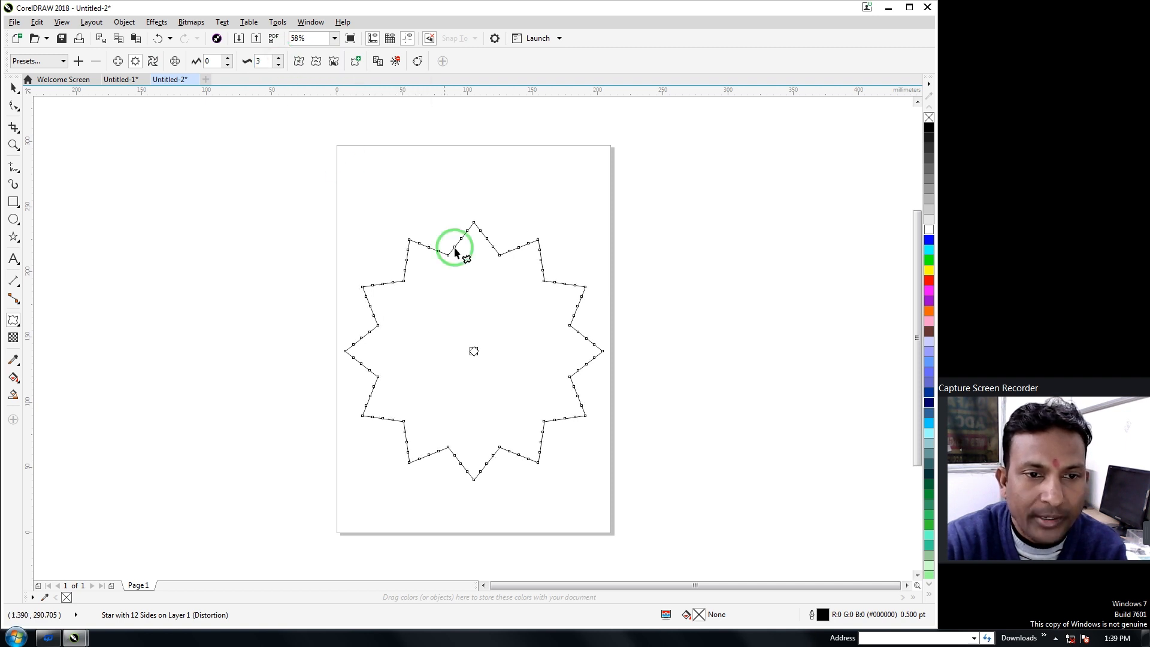
- Set the amplitude of the star's zipper distortion to 9
scroll(462, 249, "up", 4)
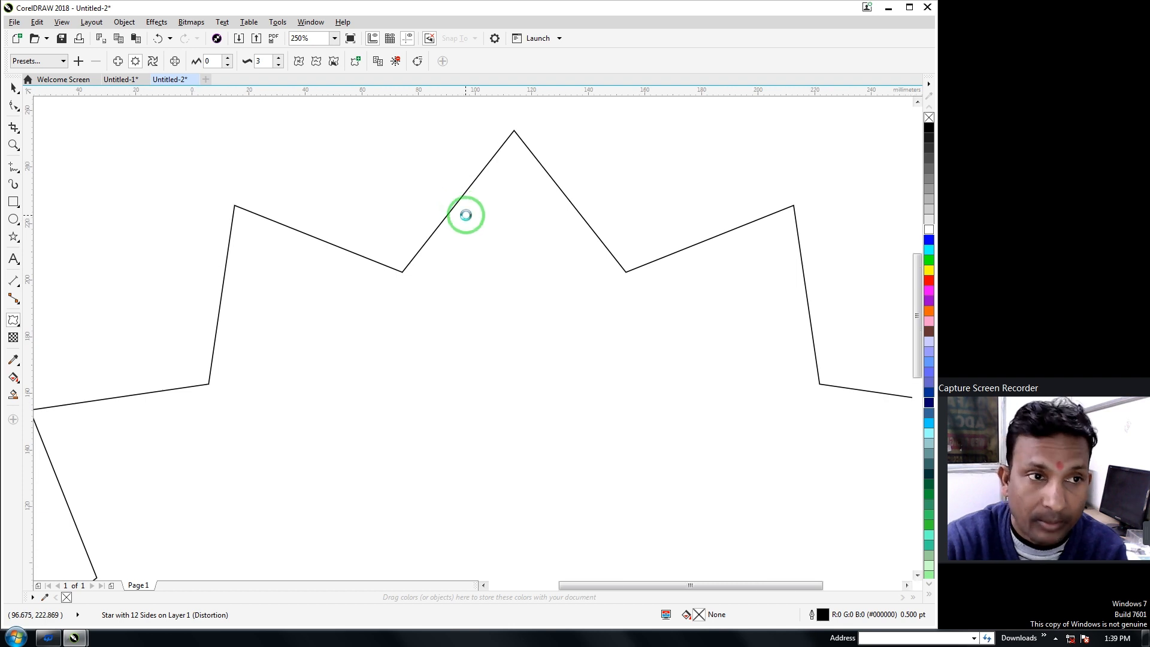
scroll(462, 212, "down", 2)
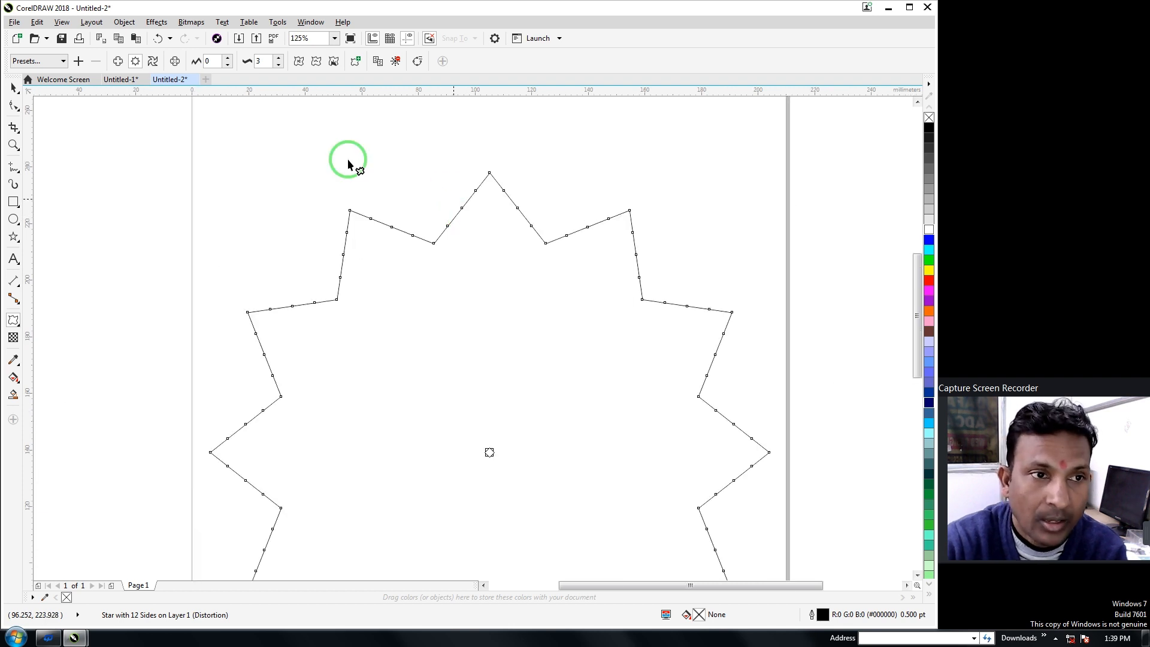
left_click(228, 58)
left_click(228, 58)
left_click(228, 58)
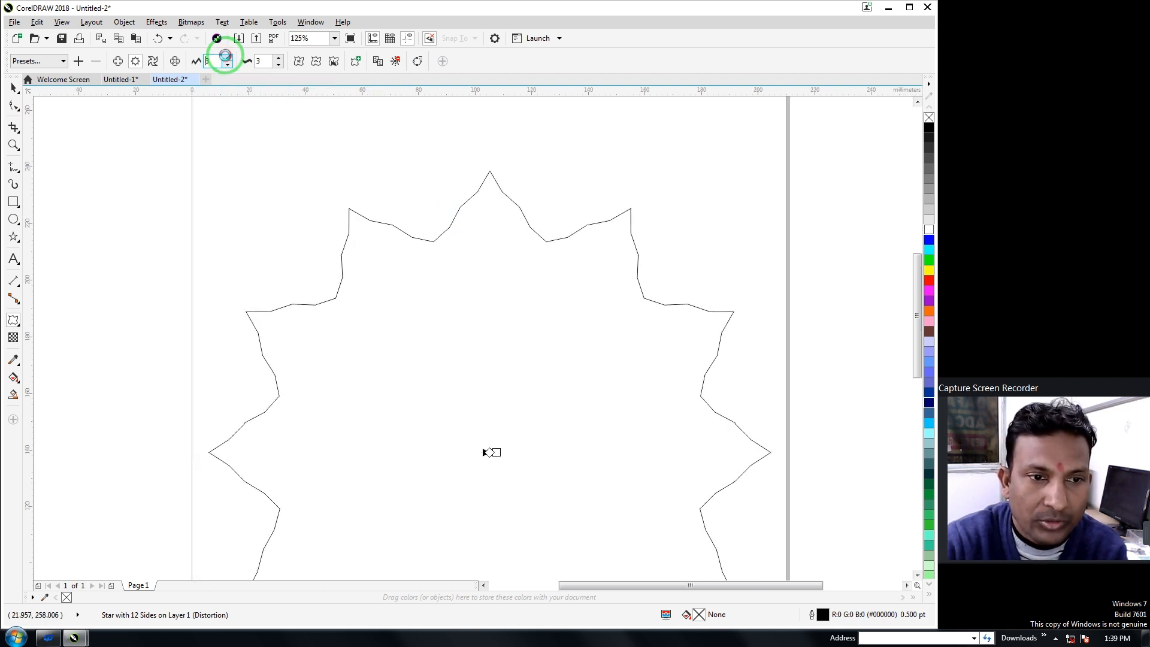
left_click(228, 58)
left_click(227, 58)
left_click(227, 58)
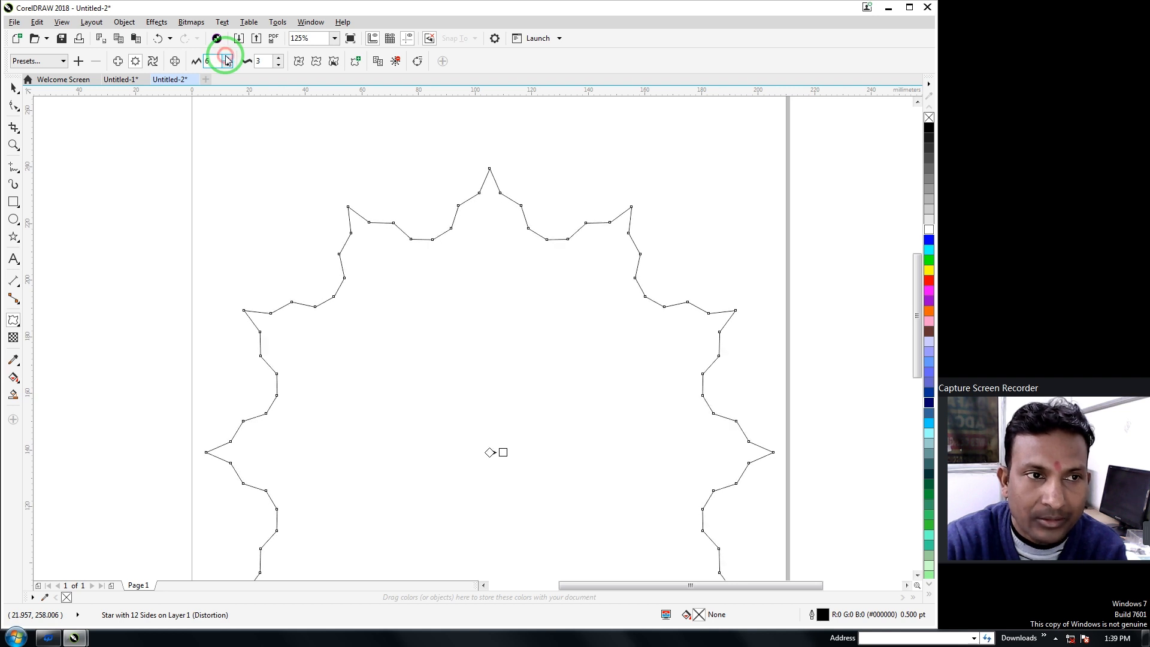
left_click(228, 58)
left_click(228, 58)
left_click(227, 58)
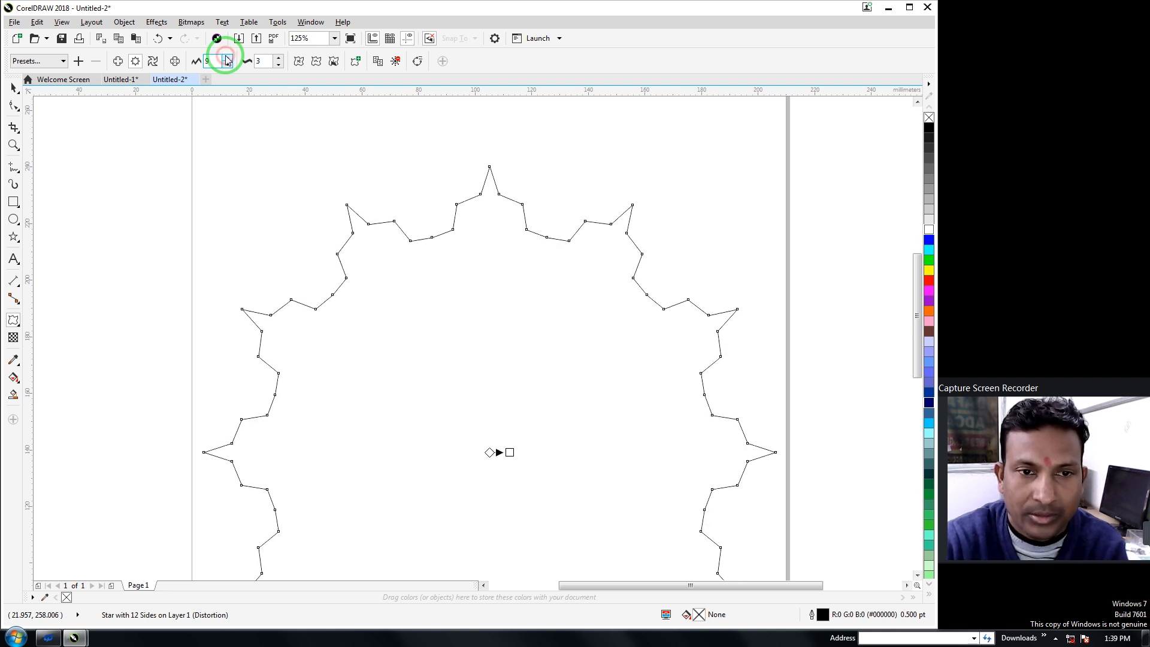
- Finish distorting, select the whole star with the Pick tool and shift it very slightly on the page
scroll(526, 218, "down", 2)
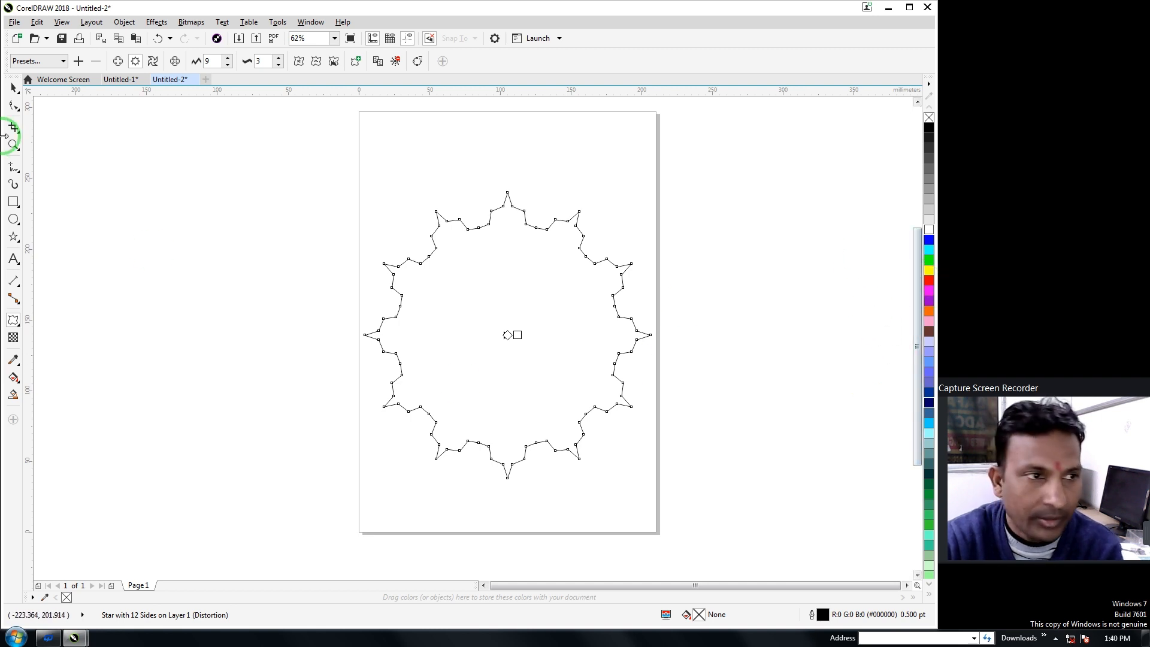
left_click(13, 88)
left_click(203, 199)
left_click(393, 341)
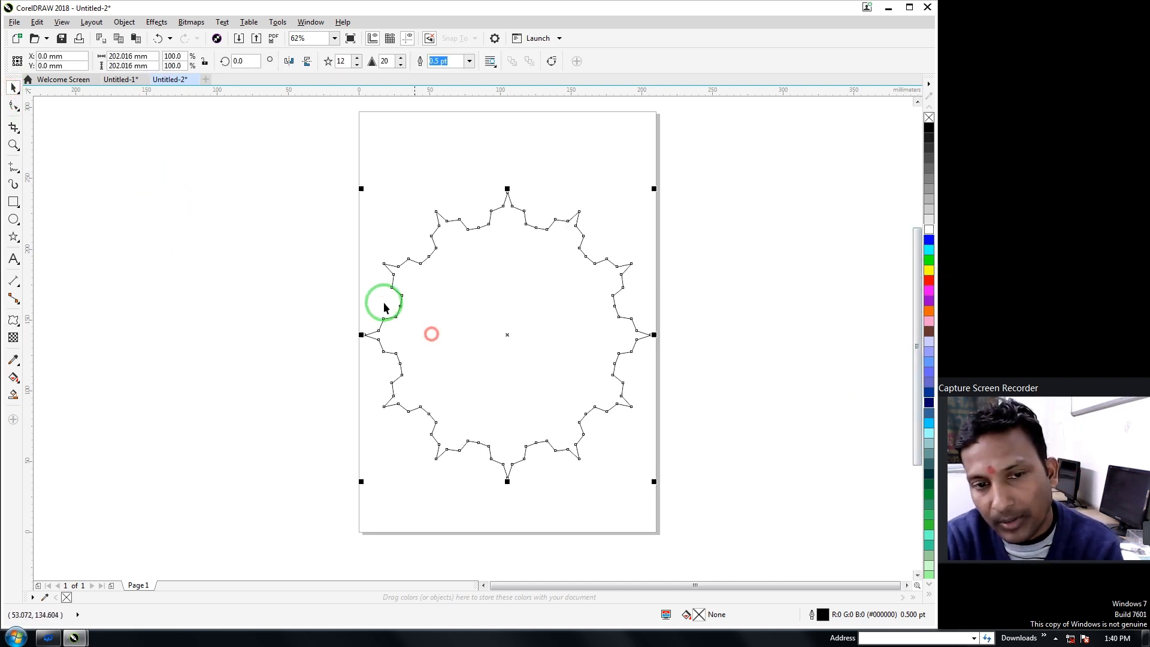
left_click(468, 347)
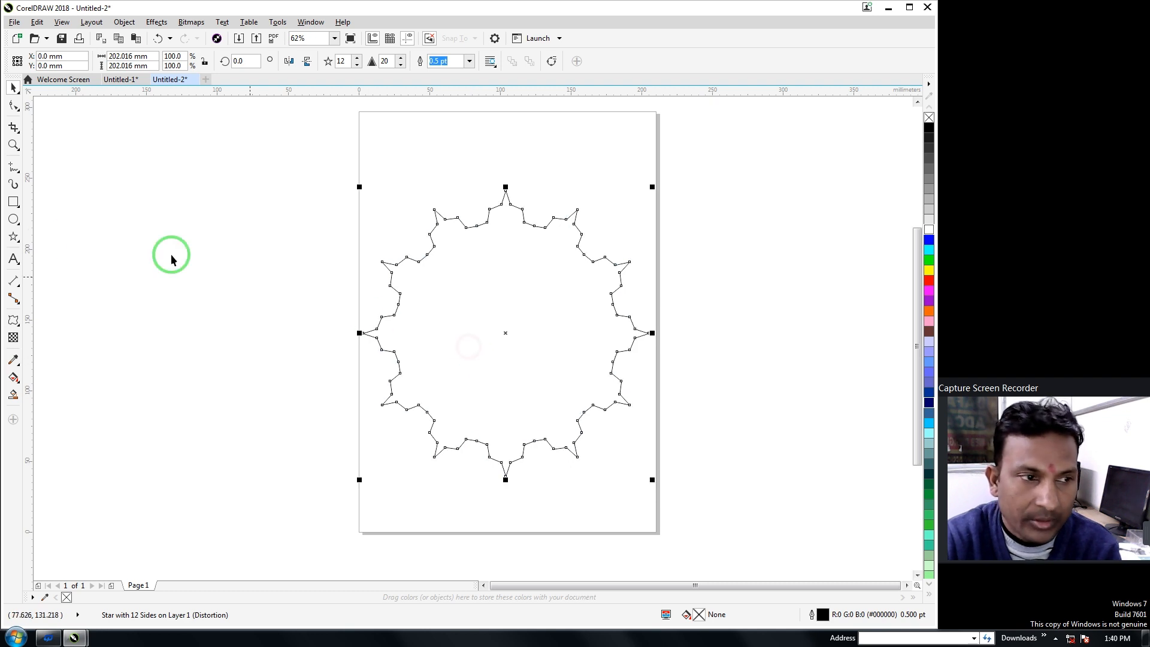
left_click(13, 202)
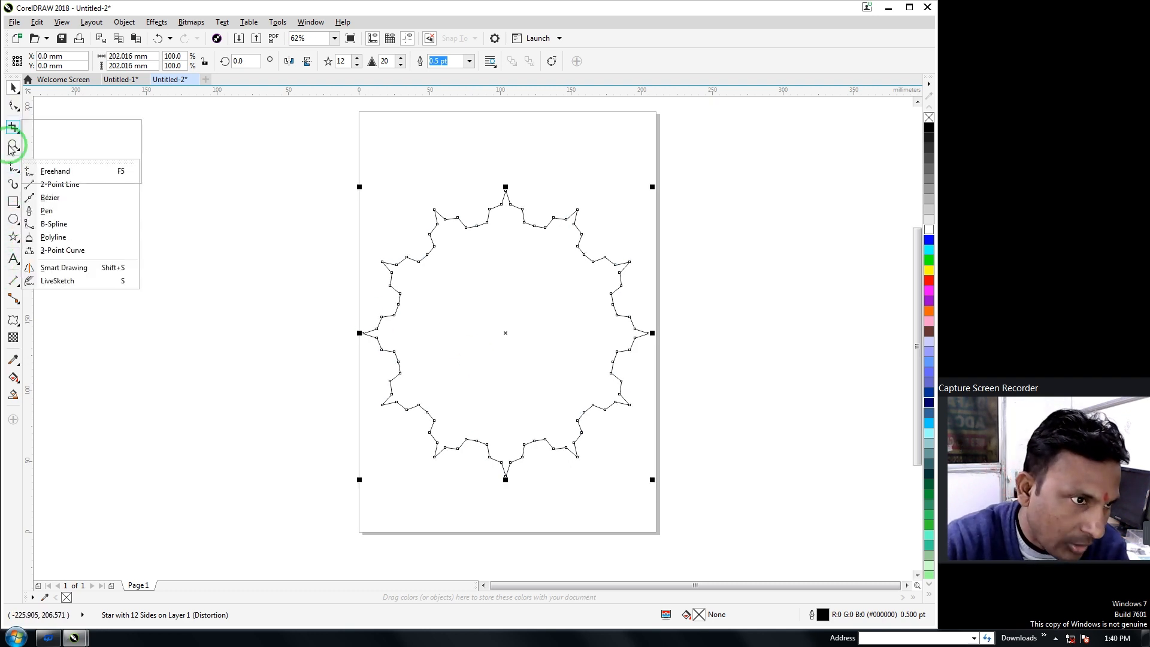
left_click(13, 237)
left_click(13, 298)
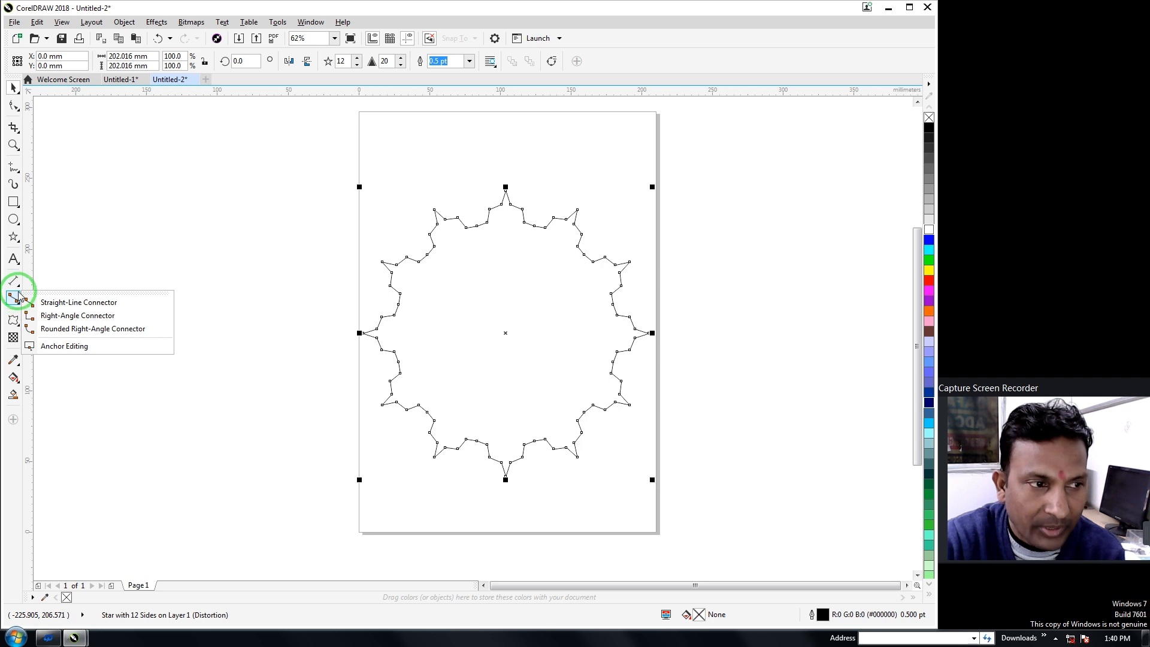
left_click(19, 288)
left_click(13, 222)
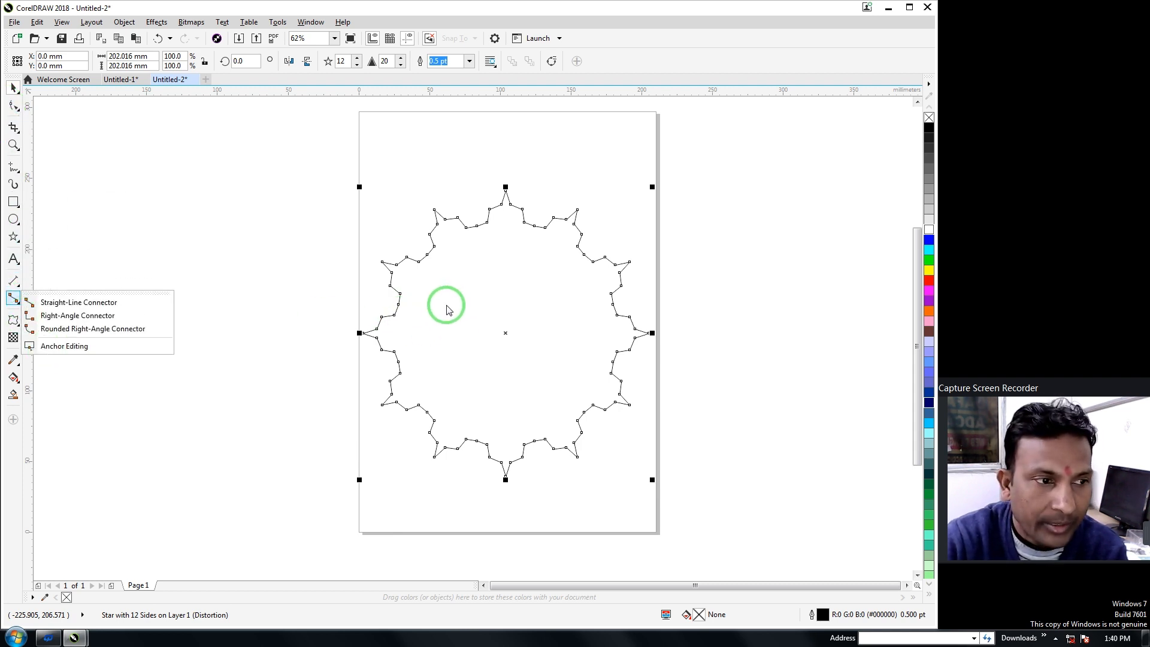
left_click(12, 235)
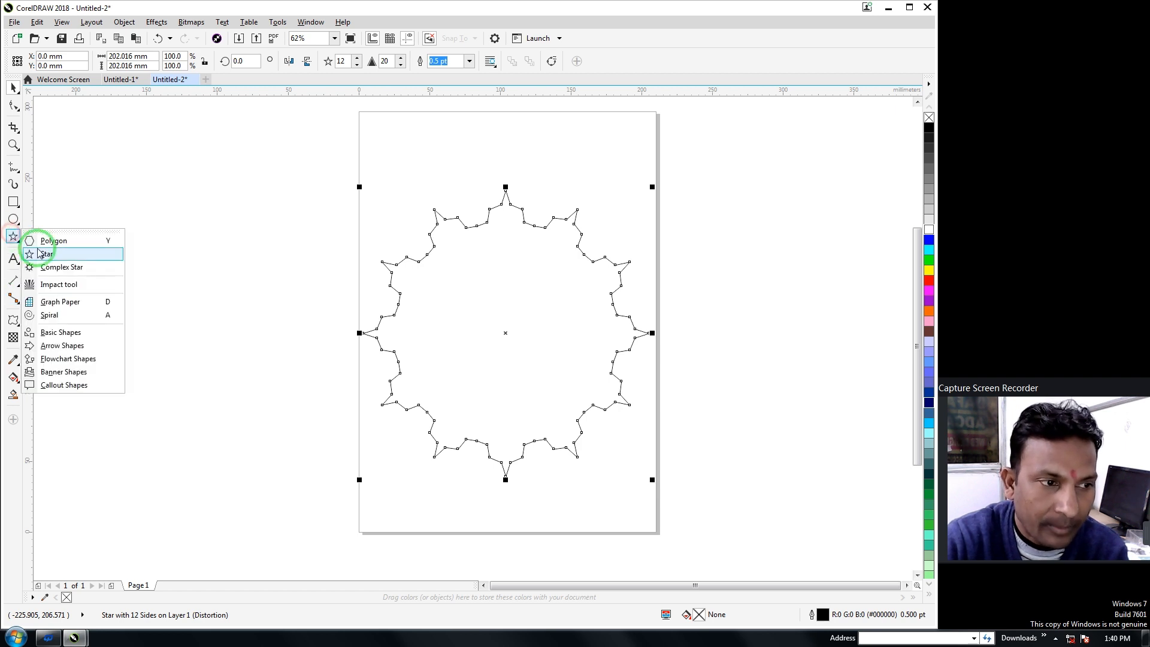
mouse_move(14, 322)
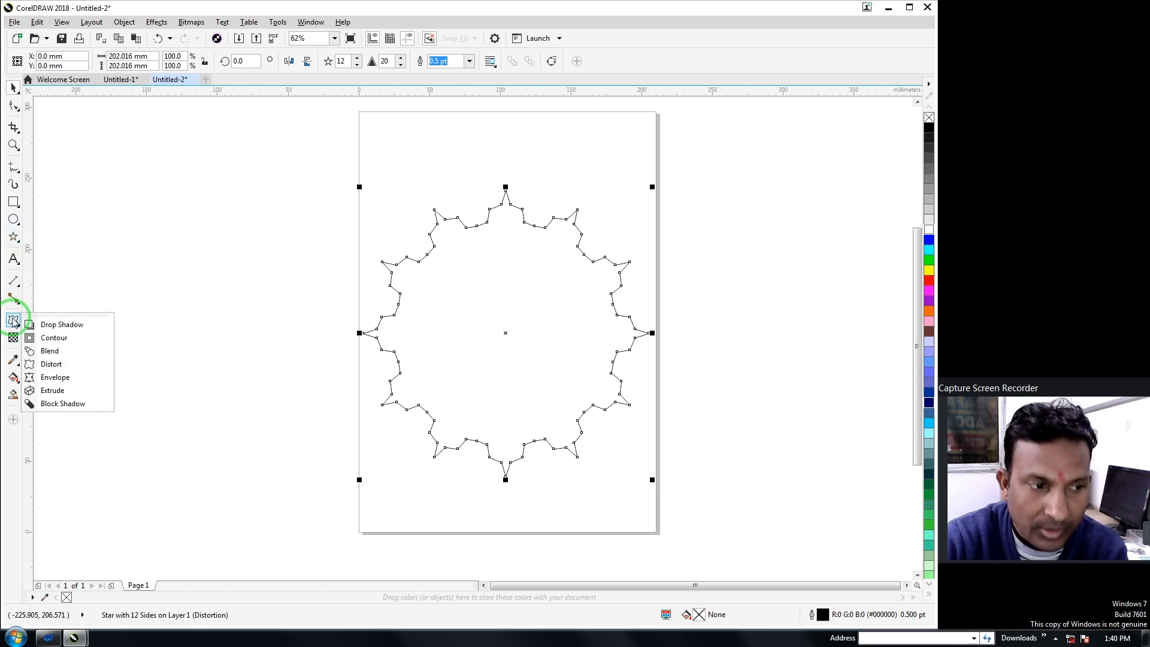
- Draw a circle about 201 mm wide and 203 mm high beside the distorted star with the Ellipse tool
left_click(51, 364)
left_click(12, 222)
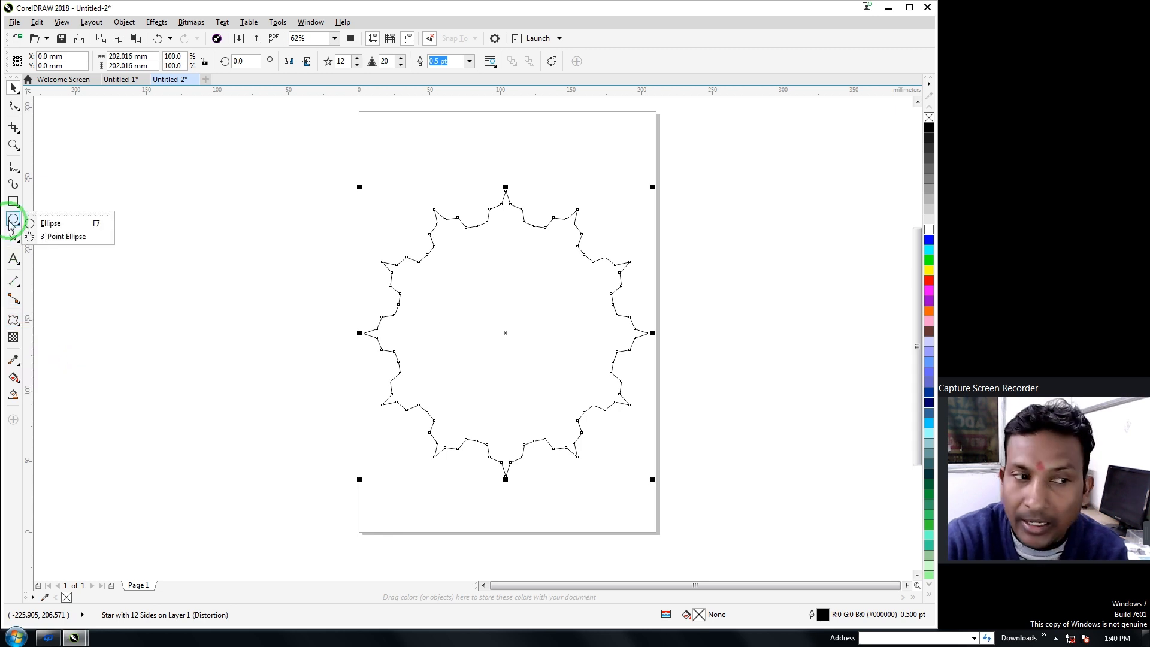
left_click(28, 223)
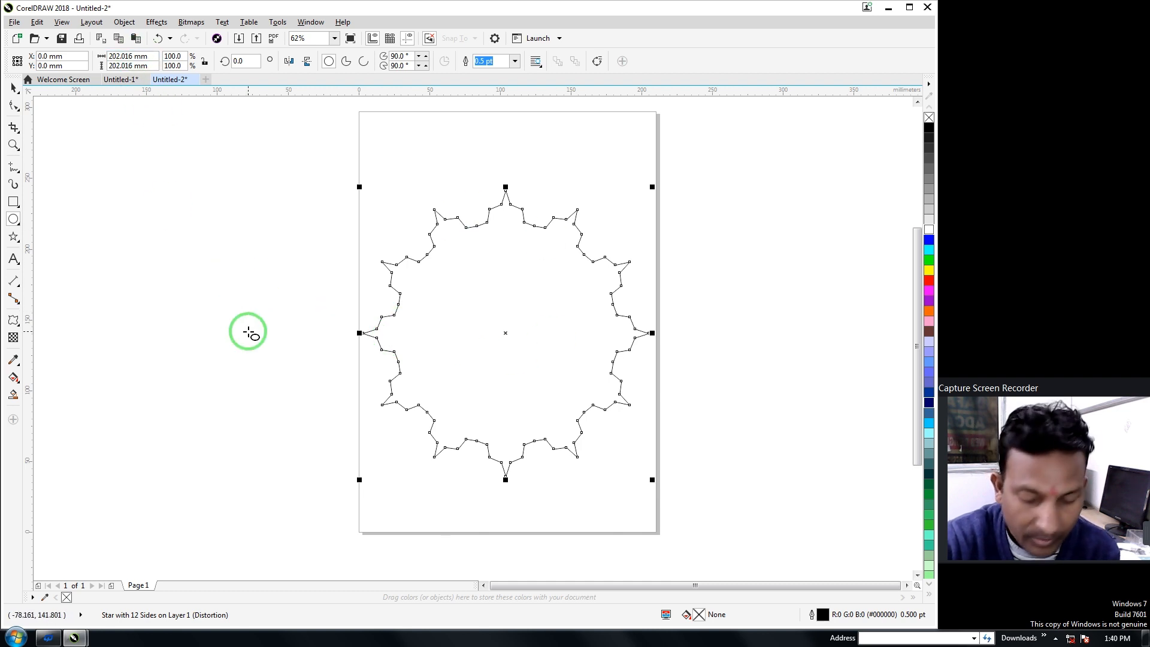
left_click_drag(252, 332, 399, 472)
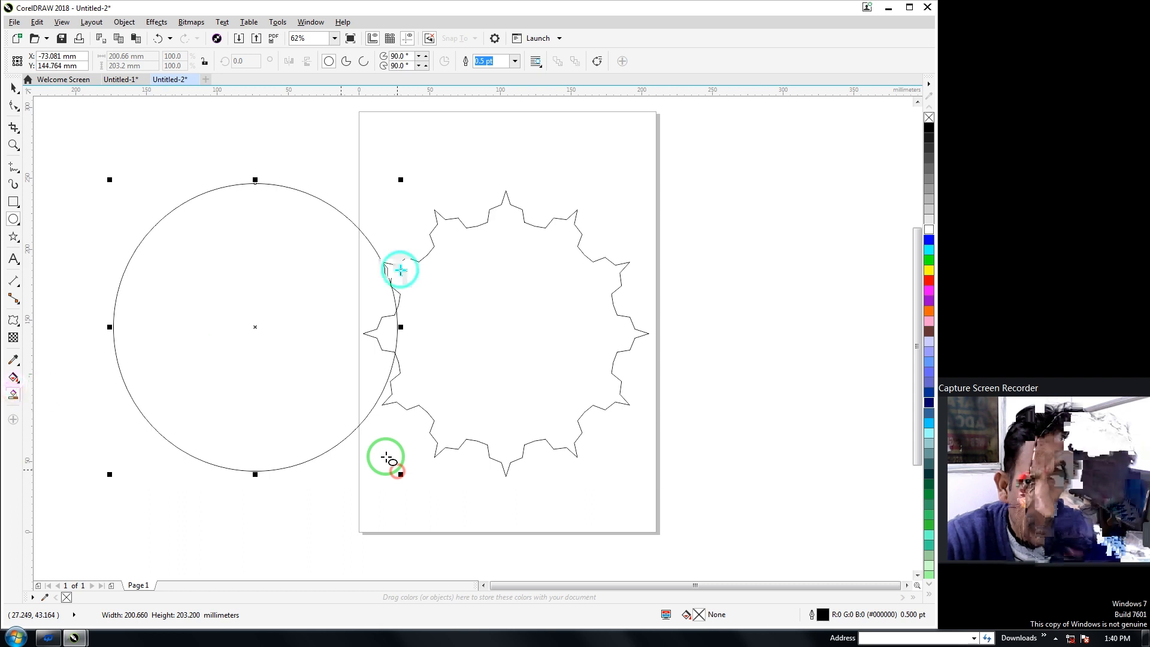
- Undo the circle's bright green fill and Smart Fill the gaps around the red star with a PANTONE solid coated green
left_click(929, 259)
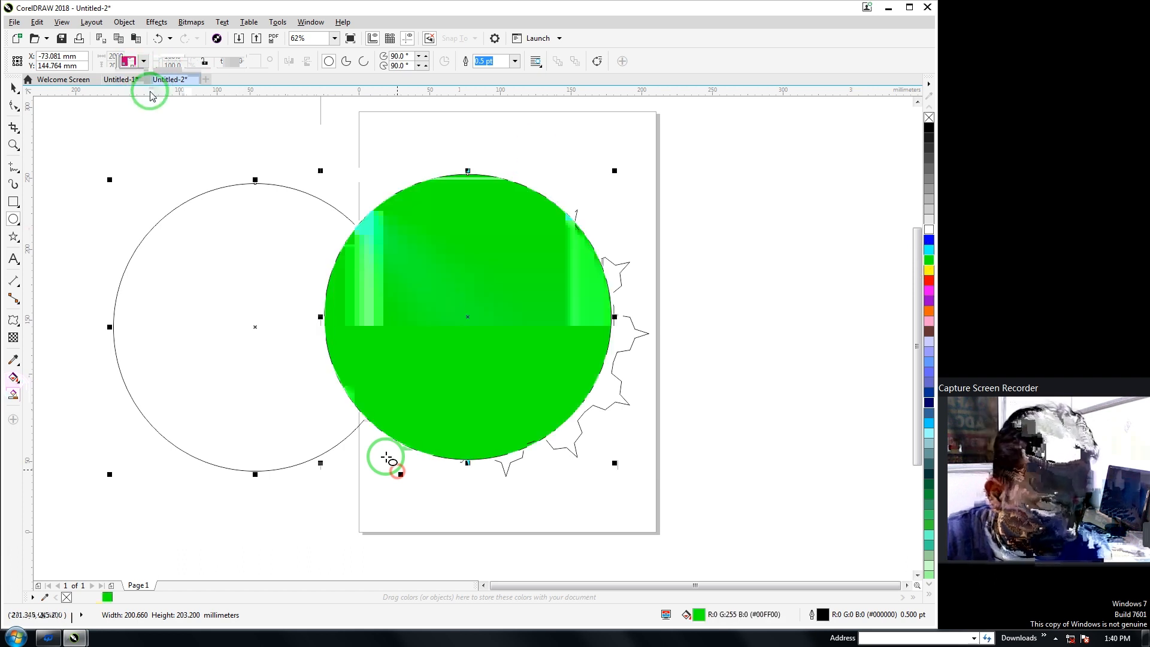
key("ctrl+z")
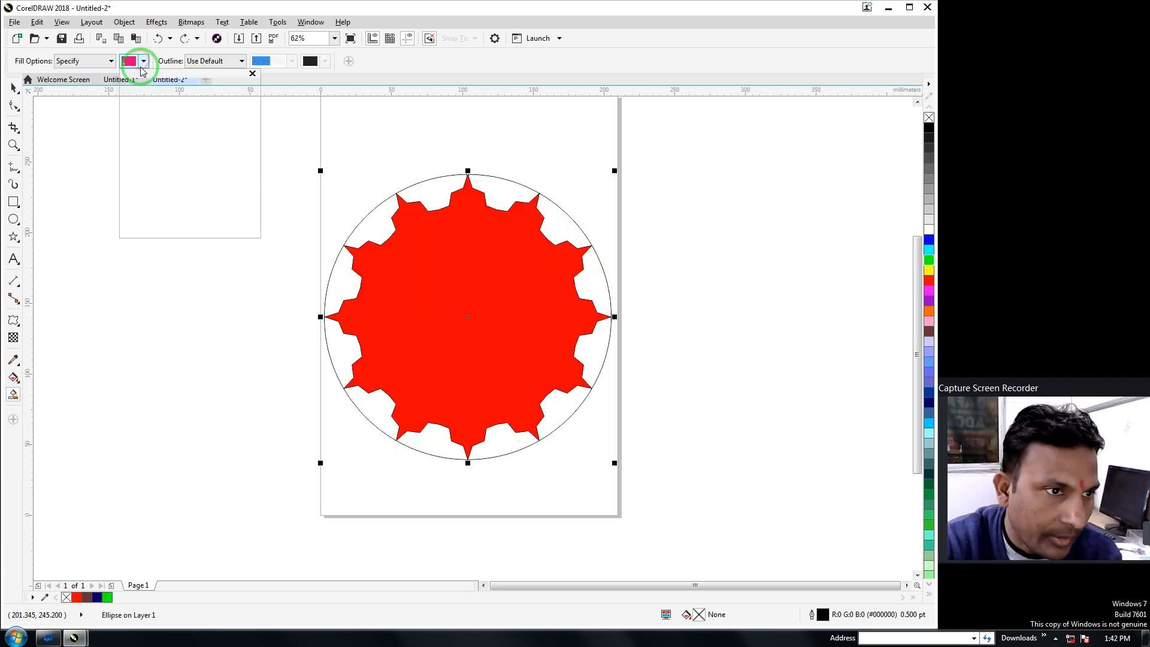
left_click(143, 61)
left_click(177, 163)
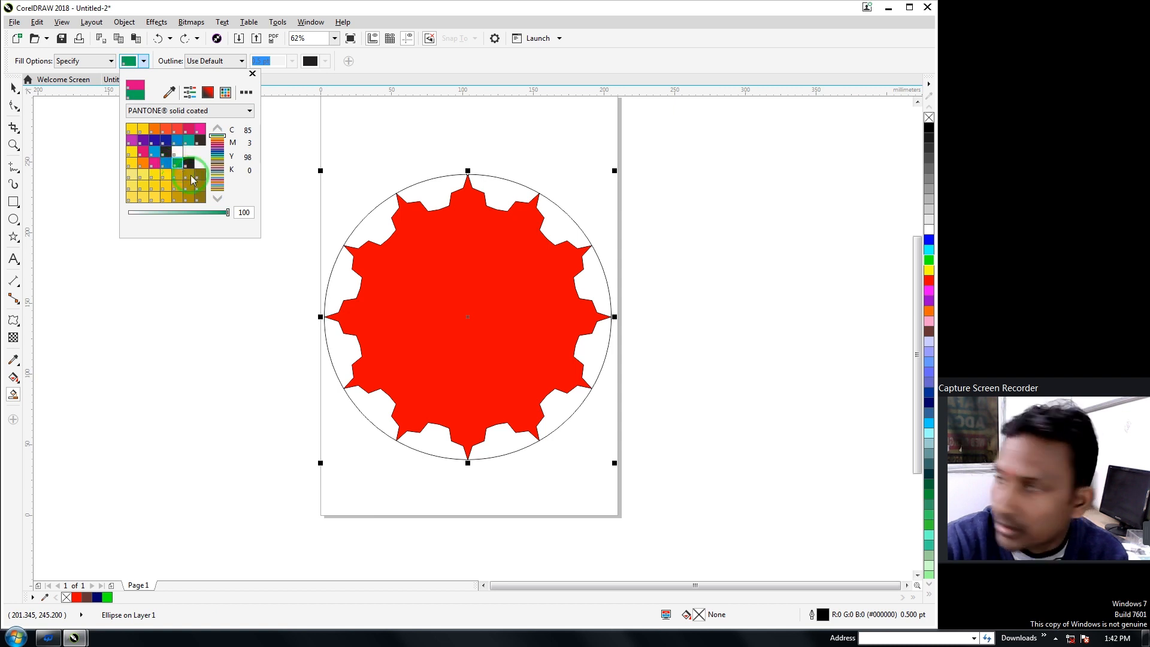
left_click(502, 197)
left_click(500, 195)
left_click(555, 226)
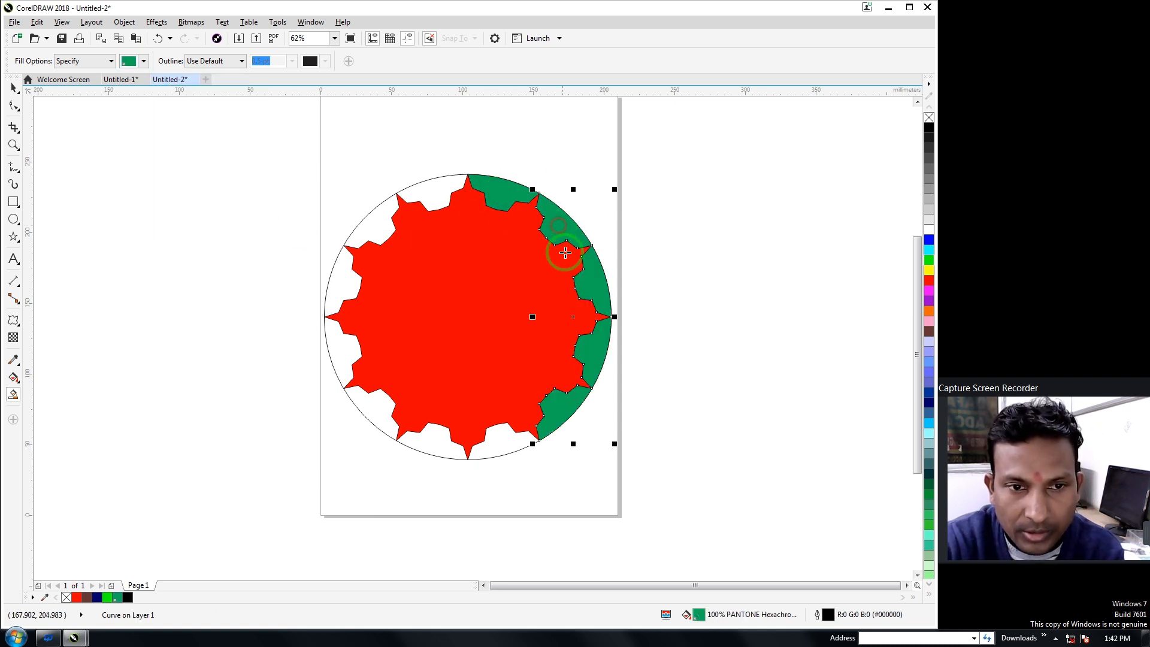
left_click(502, 449)
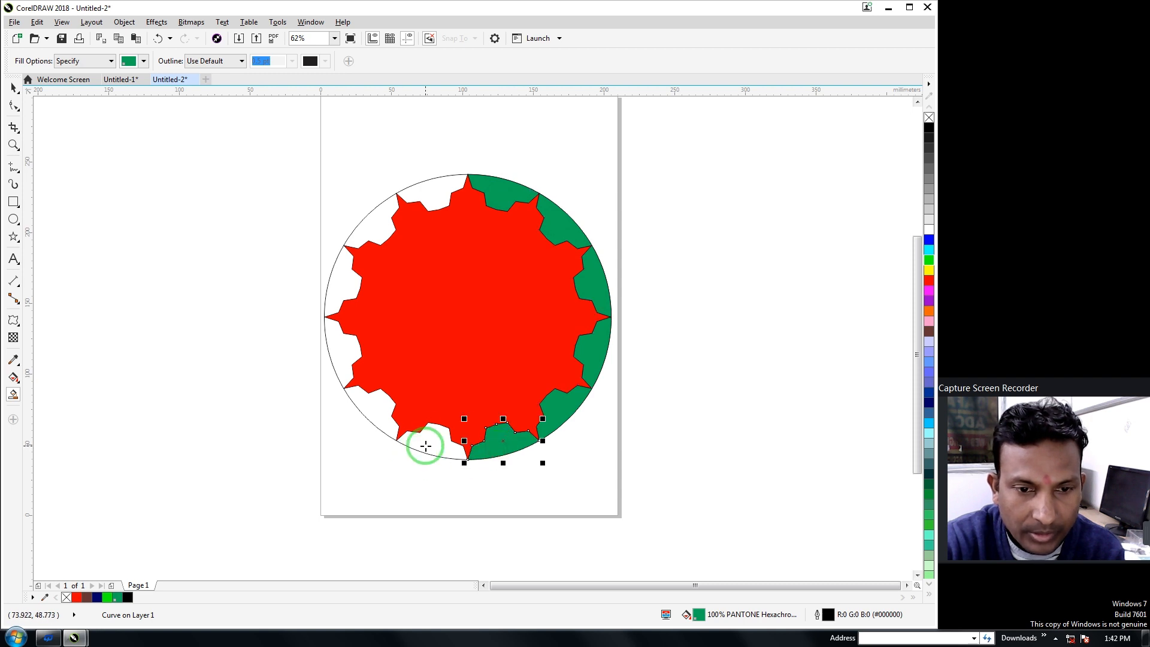
left_click(424, 444)
left_click(358, 393)
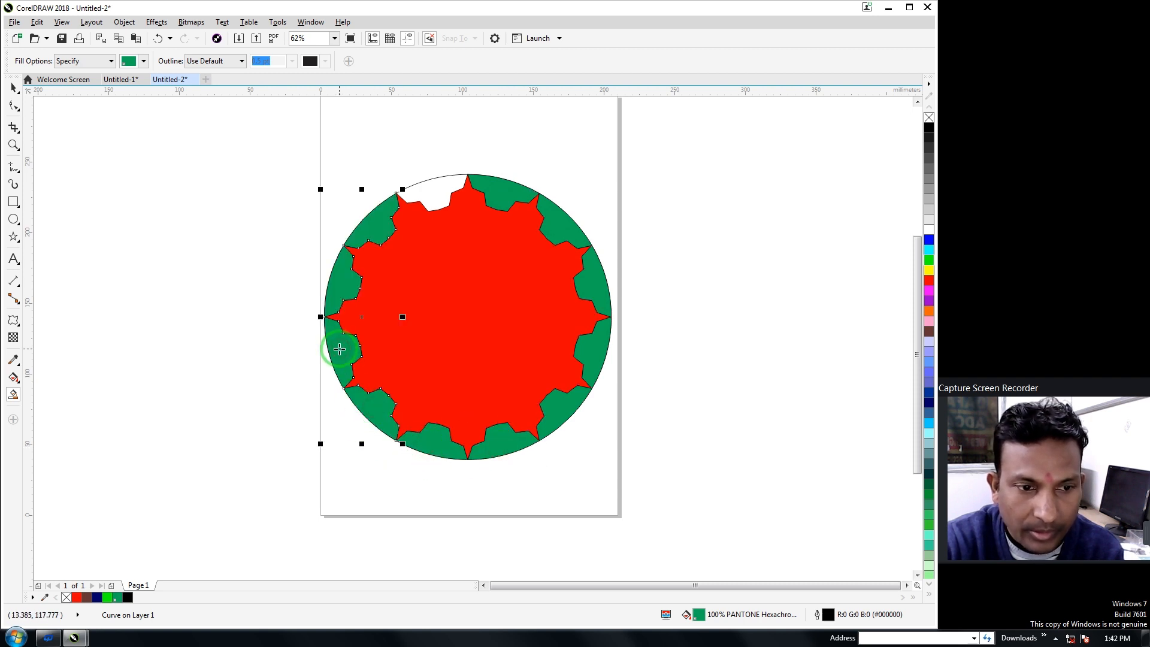
left_click(437, 191)
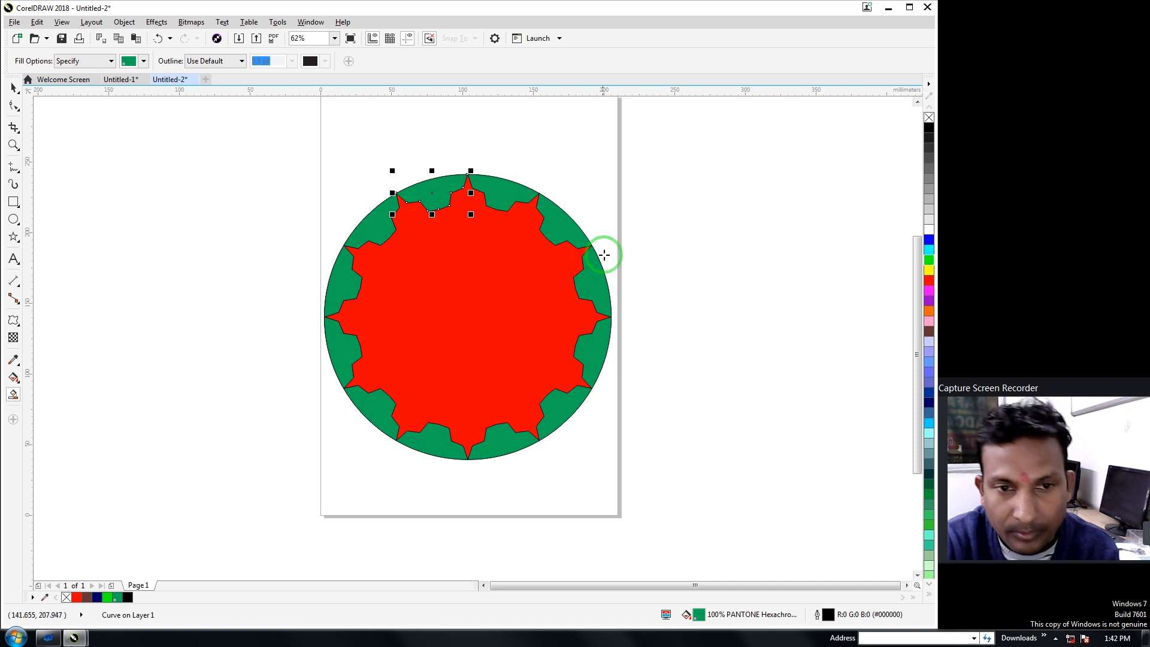
- Remove the green fills from the gaps around the star and undo the green fill covering the whole circle
key("Delete")
key("Tab")
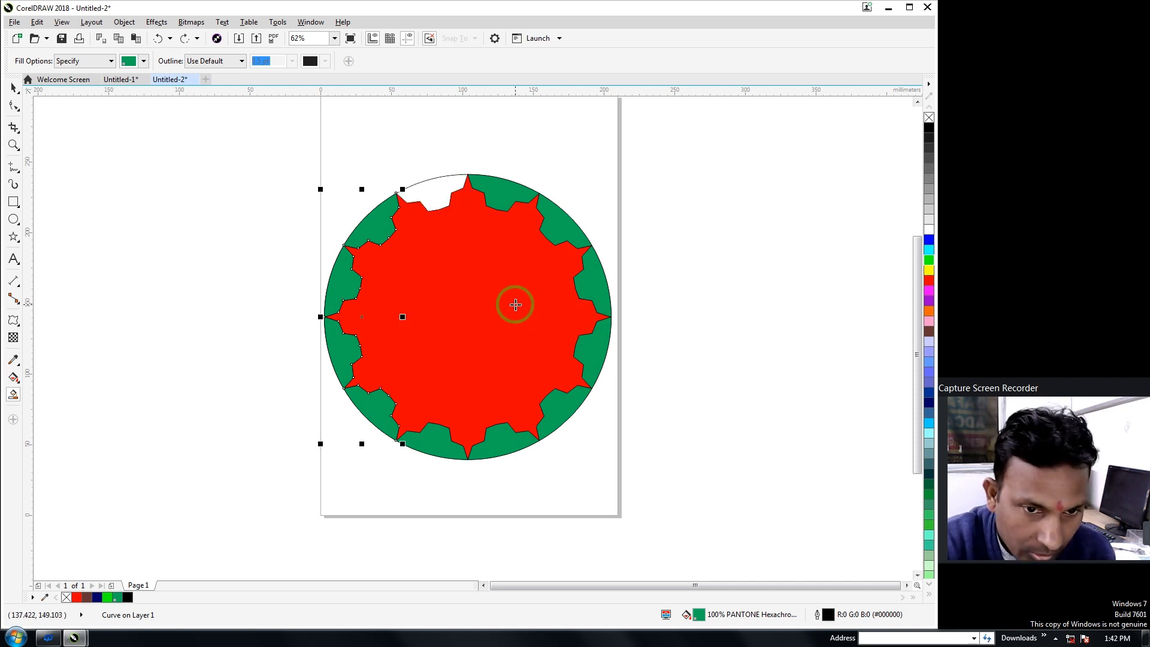
key("Delete")
key("Tab")
key("Delete")
key("Tab")
key("Delete")
key("Tab")
key("ctrl+z")
key("ctrl+z")
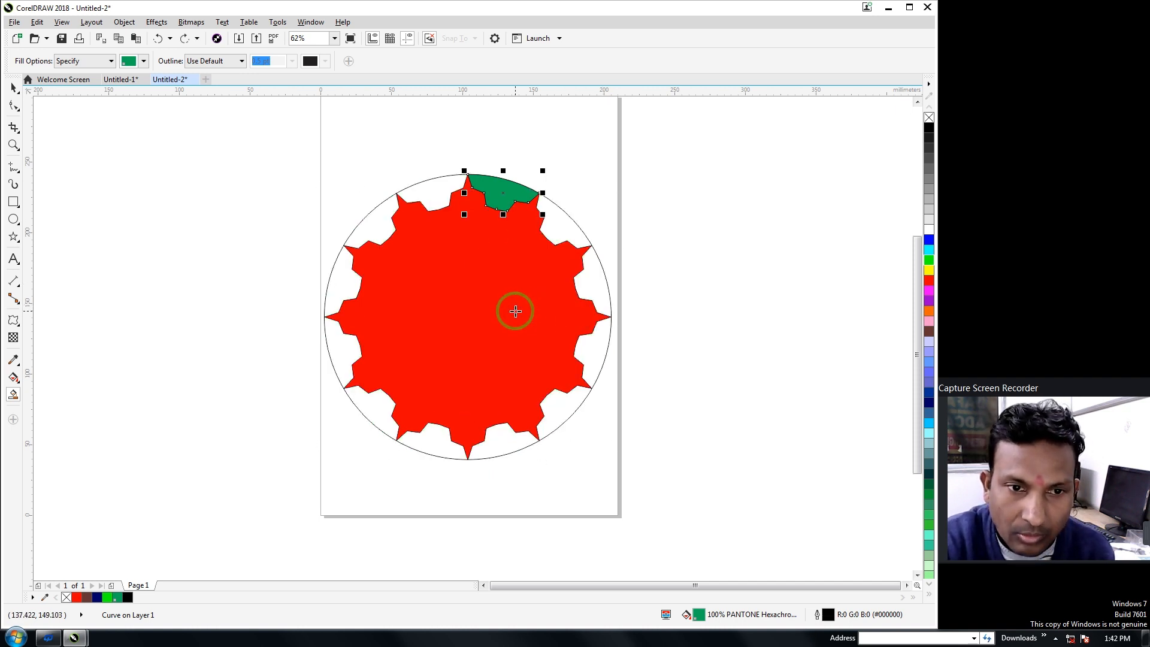
left_click(609, 424)
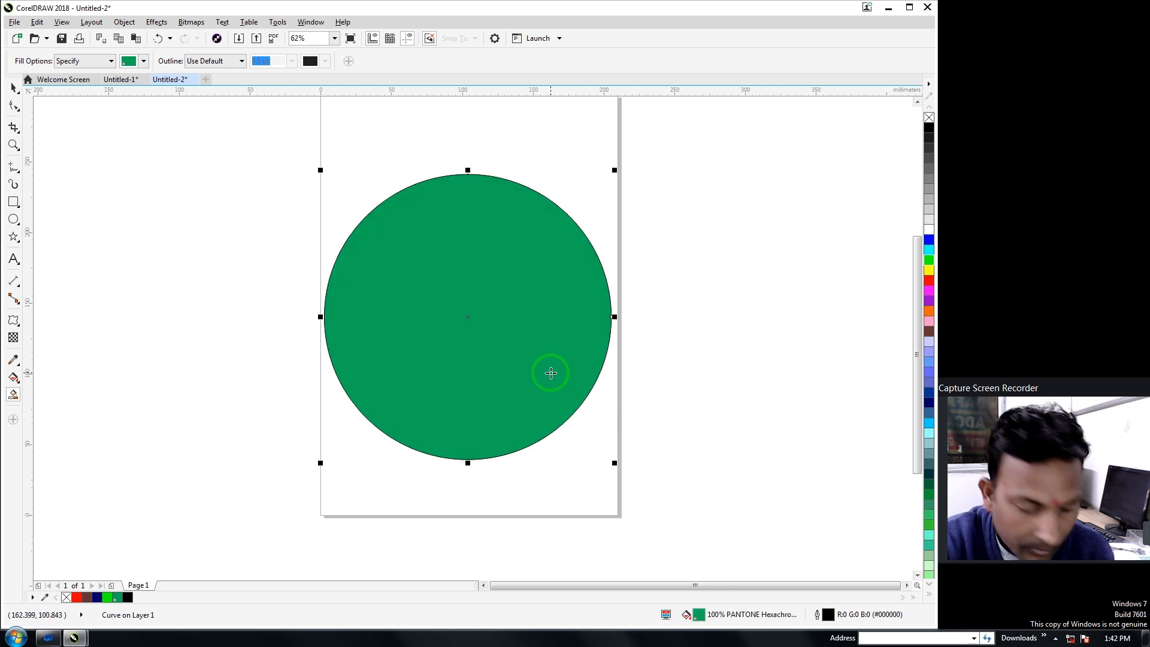
key("ctrl+z")
- Scale the circle around the red star slightly to about 200 by 199 mm with the Pick tool
left_click(11, 87)
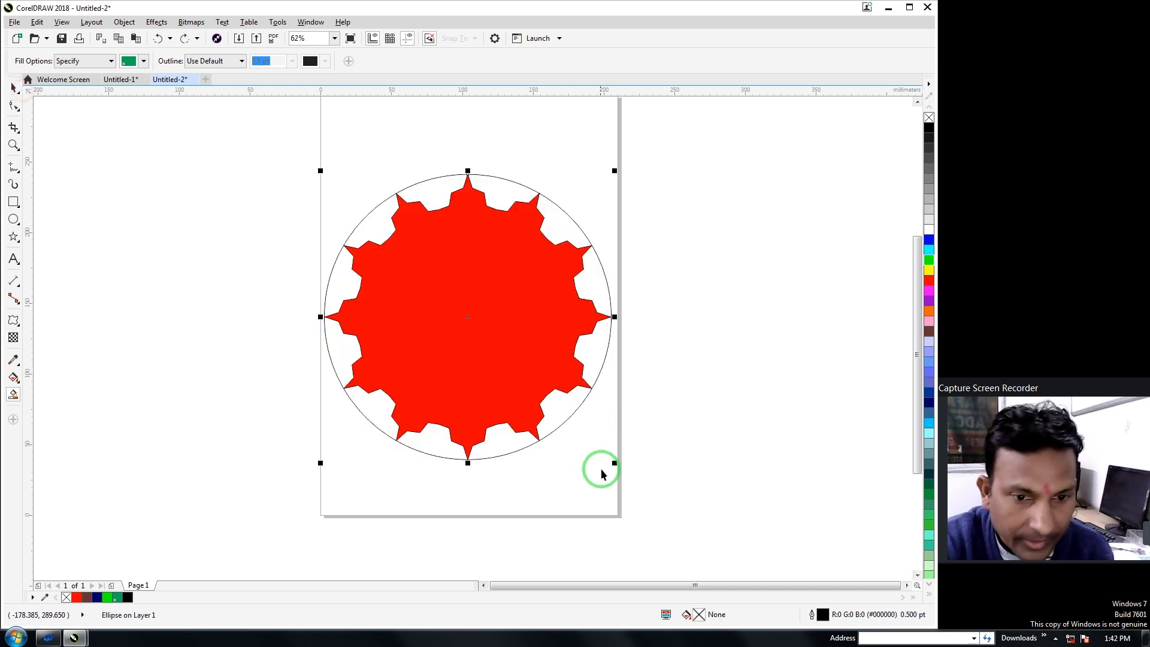
left_click(521, 374)
left_click(537, 375)
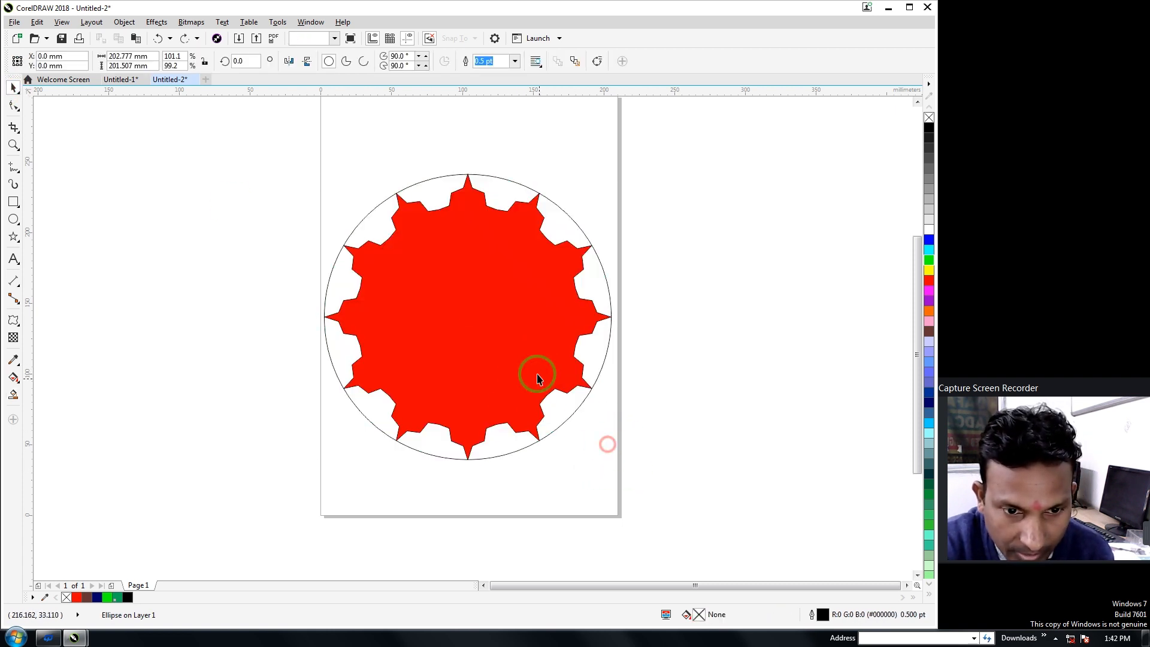
left_click_drag(614, 462, 614, 462)
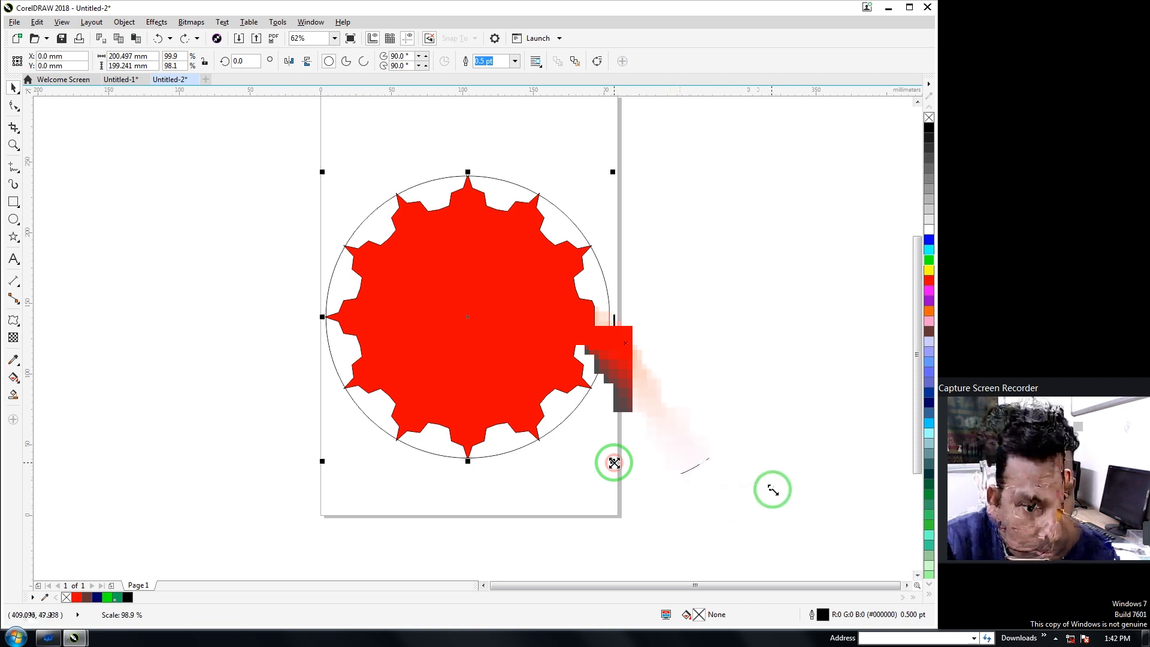
- Shrink the empty circle beside the page to about 154 by 153 mm and delete it
left_click_drag(773, 489, 738, 456)
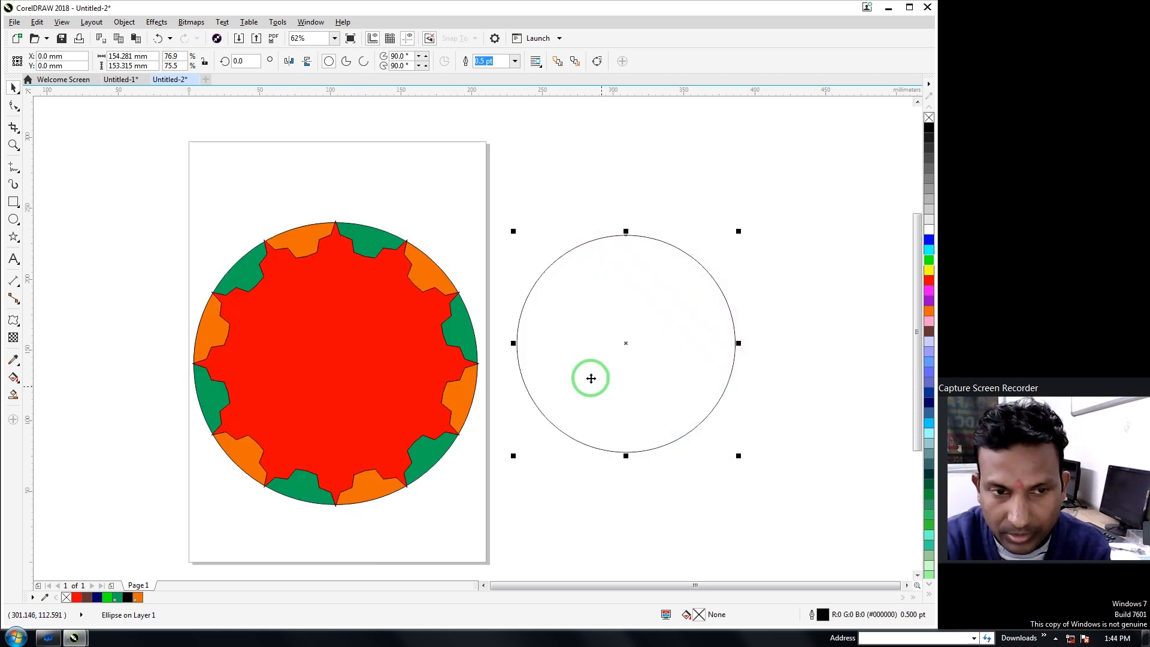
left_click(580, 386)
key("Delete")
- Place a copy of the red distorted star beside the page
left_click(393, 374)
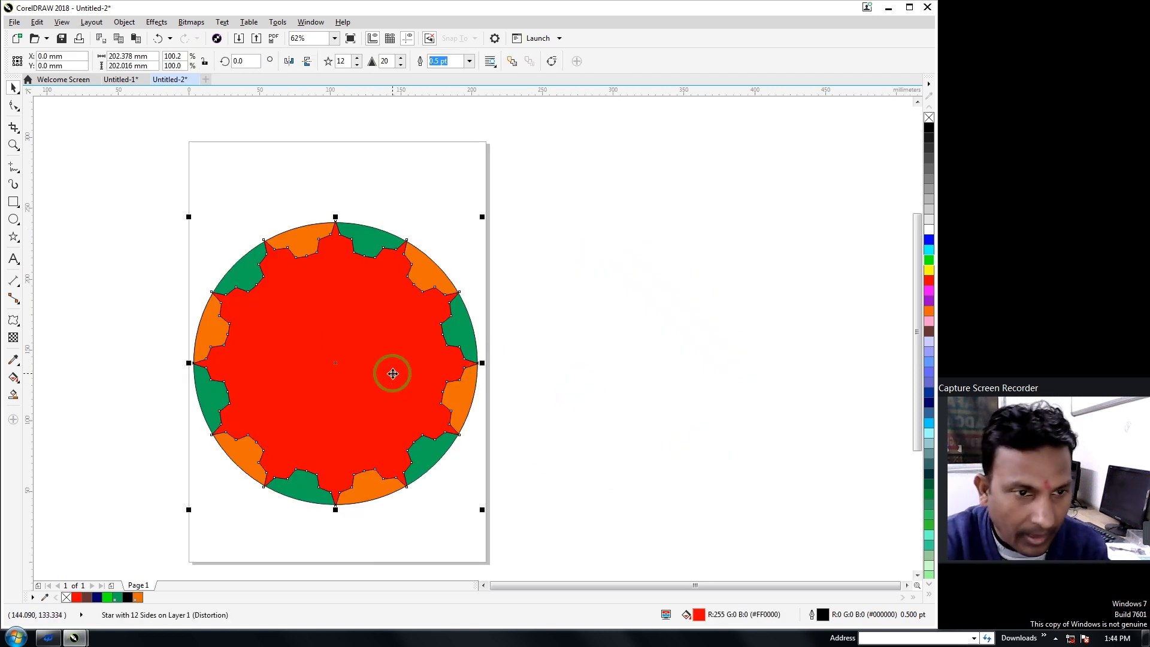
left_click_drag(393, 374, 399, 366)
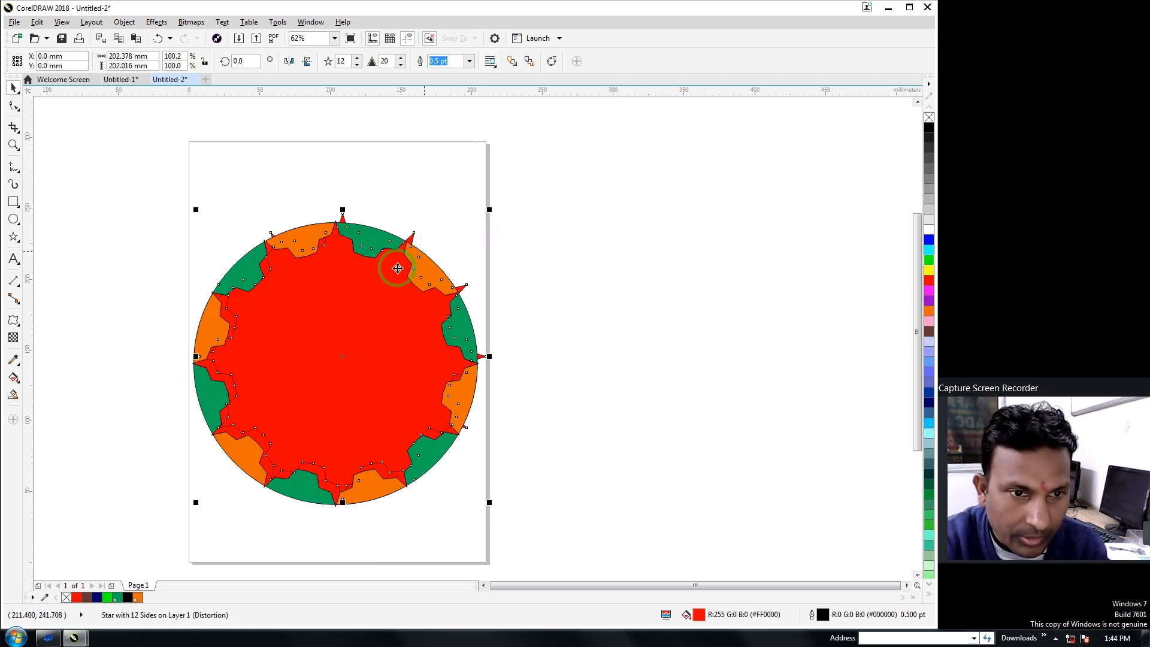
left_click_drag(433, 282, 772, 200)
right_click(771, 200)
- Group the whole circular design on the page and set its outline width to None
left_click_drag(119, 196, 506, 530)
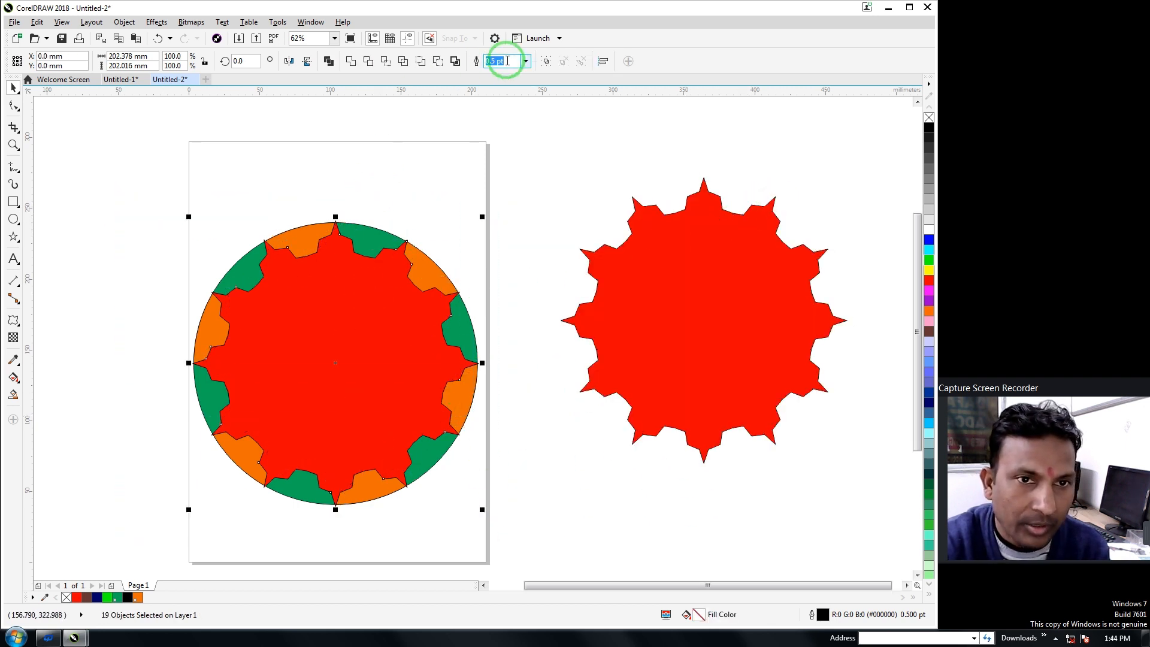
left_click(545, 61)
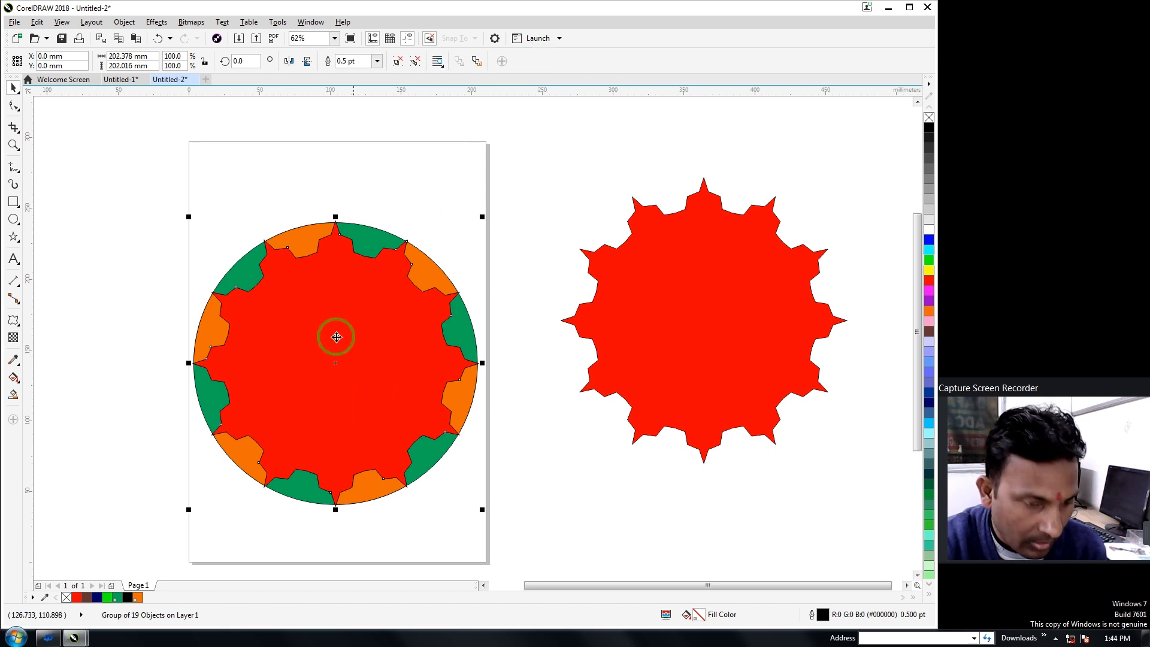
left_click(377, 61)
left_click(345, 71)
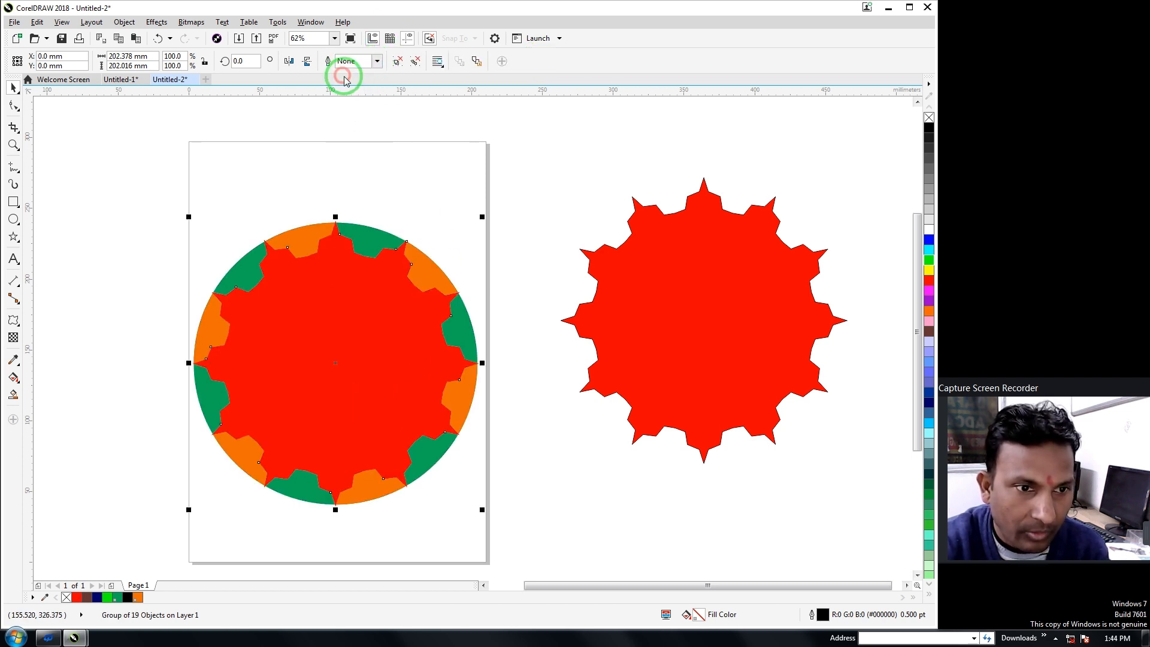
- Scale the star copy beside the page down to about 154 mm and fill it with orange
left_click(735, 368)
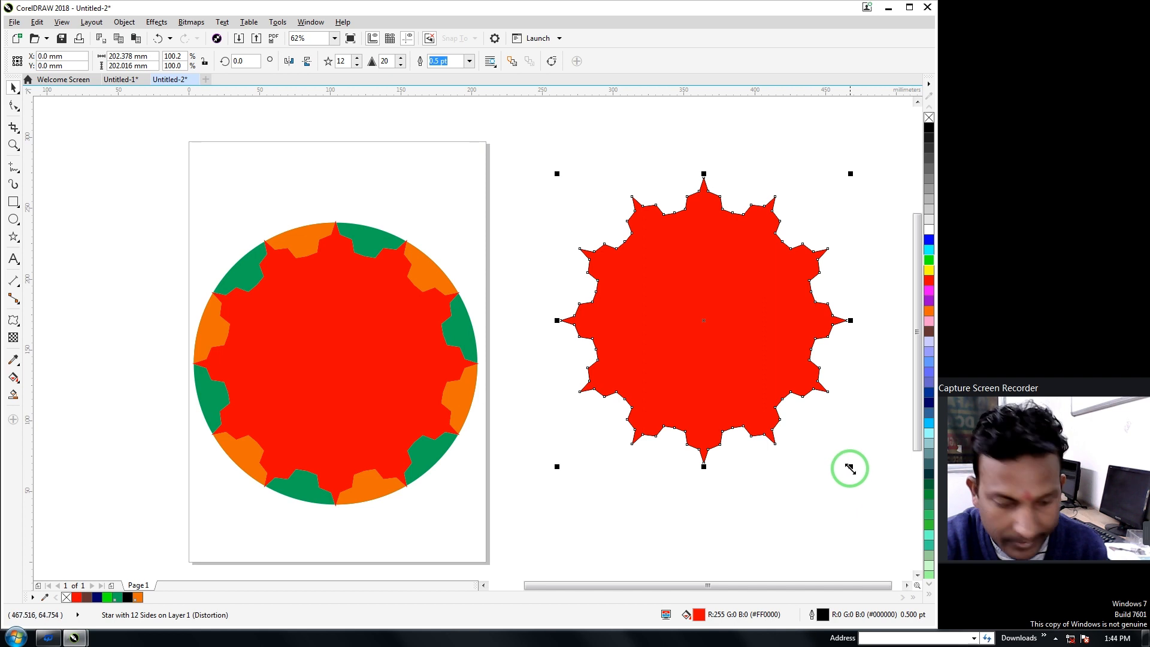
left_click_drag(850, 467, 816, 445)
left_click(928, 311)
- Move the orange star over the middle of the circular design and bring it to the front
left_click_drag(752, 290, 380, 342)
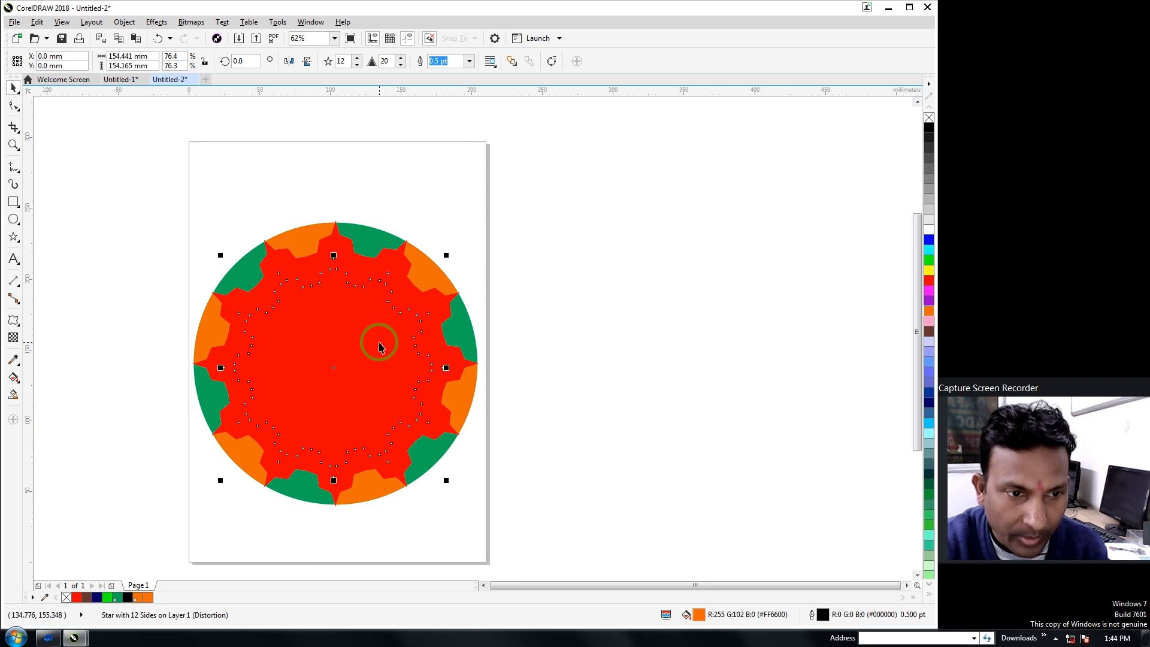
key("shift+Page_Up")
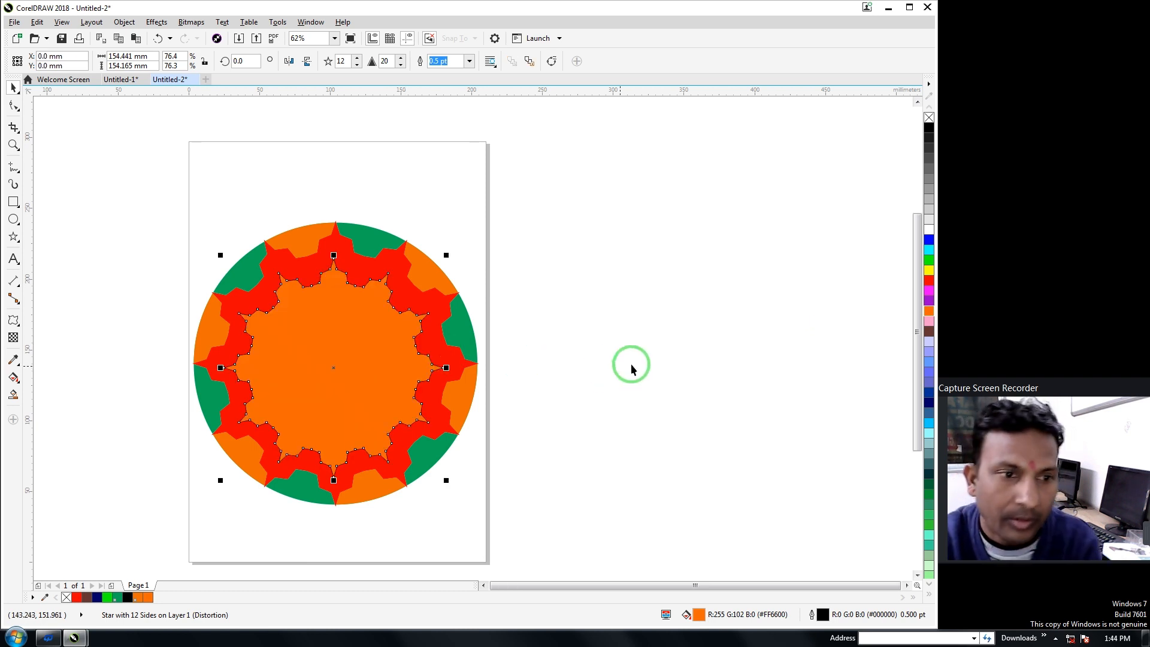
left_click(624, 361)
- Enlarge the orange star to about 168 mm and centre it on the circular design
left_click(349, 368)
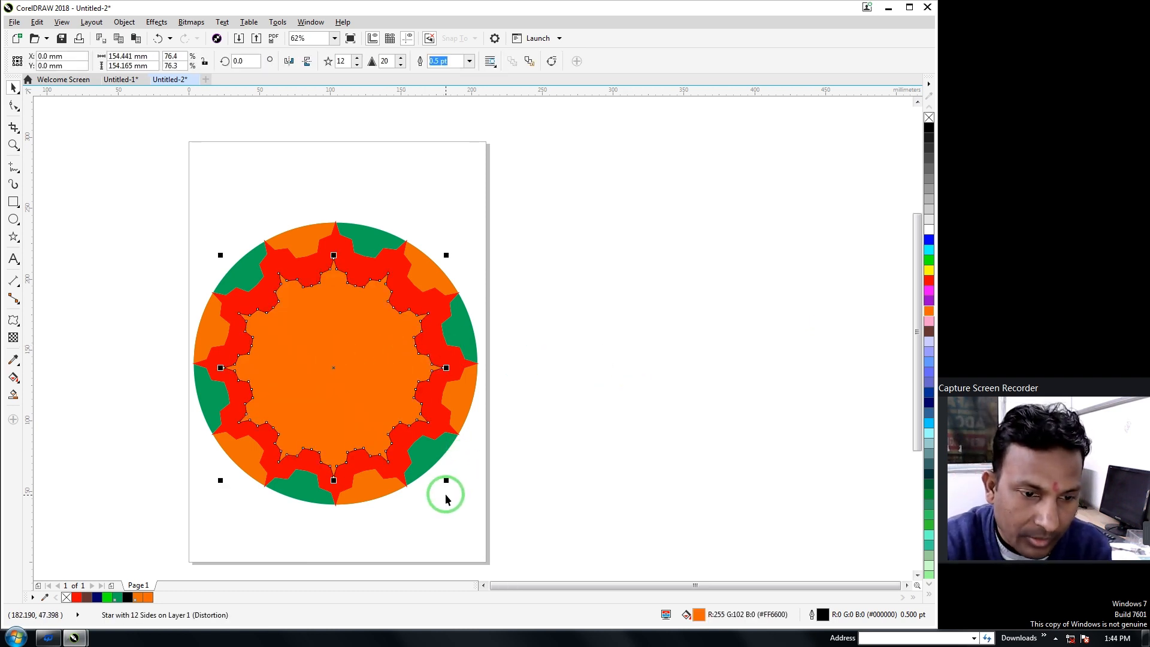
left_click_drag(447, 482, 485, 490)
left_click_drag(157, 193, 562, 585)
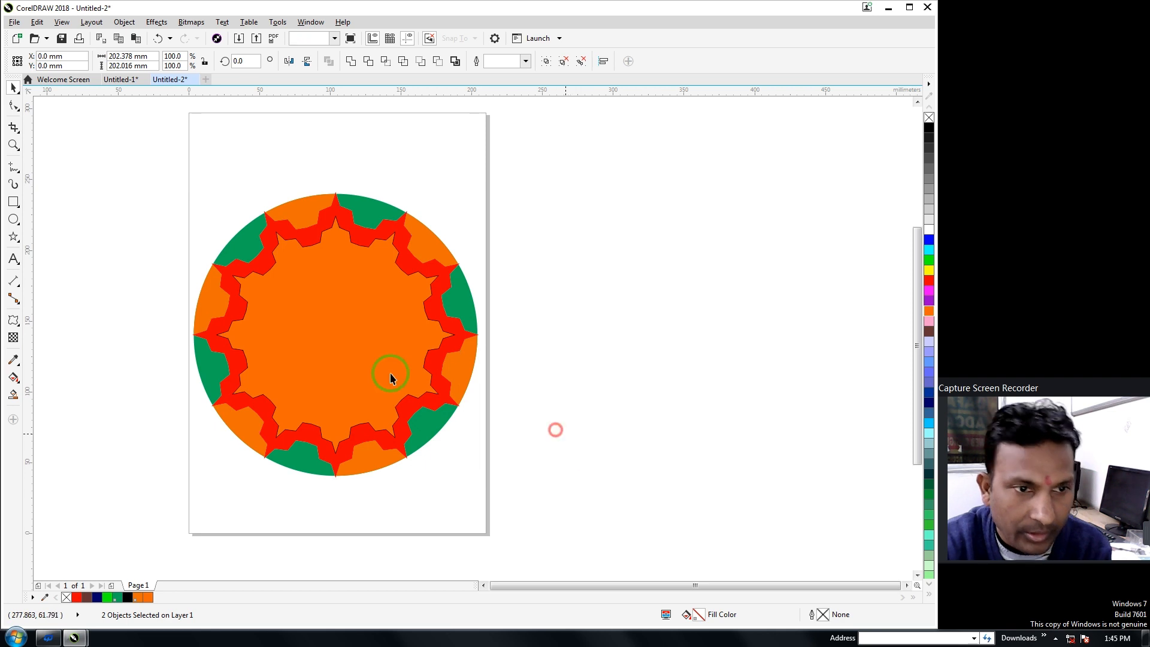
left_click(321, 175)
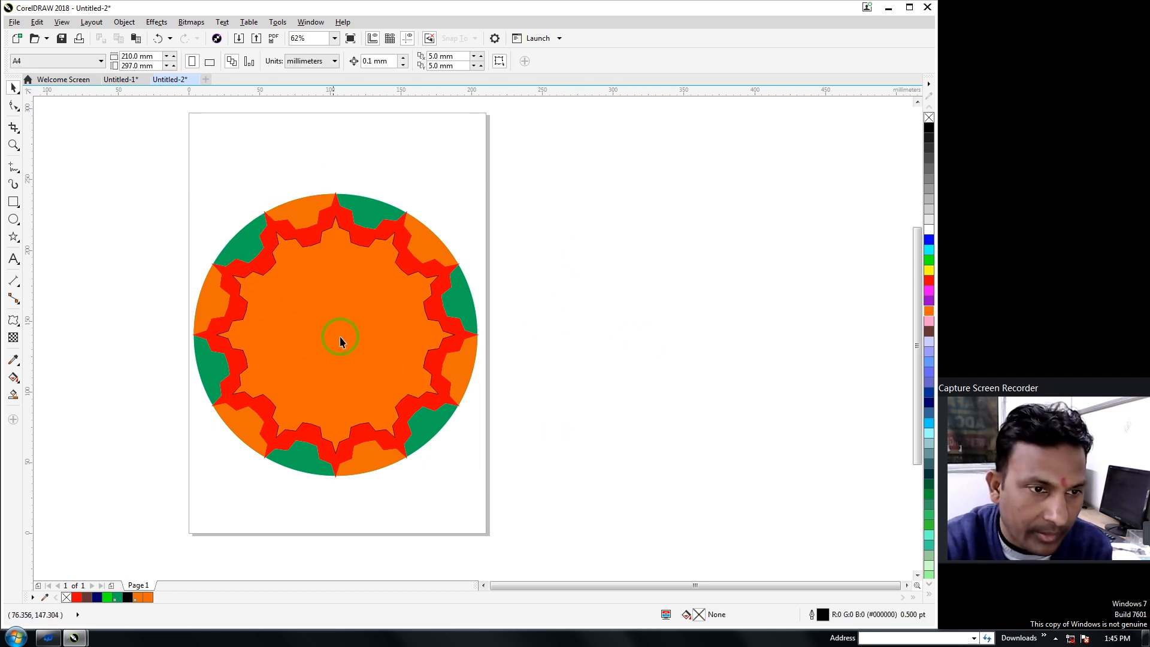
- Trim the orange star's shape out of the grouped design, move the star off the page and delete it
left_click(303, 310)
left_click_drag(143, 178, 552, 523)
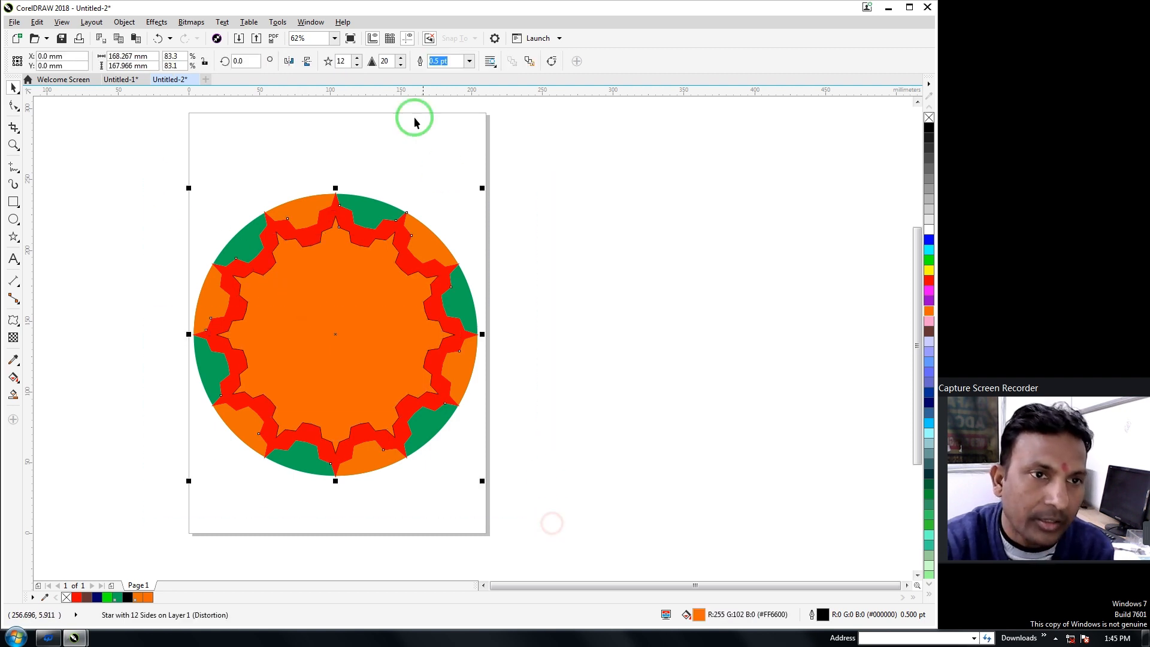
left_click(542, 185)
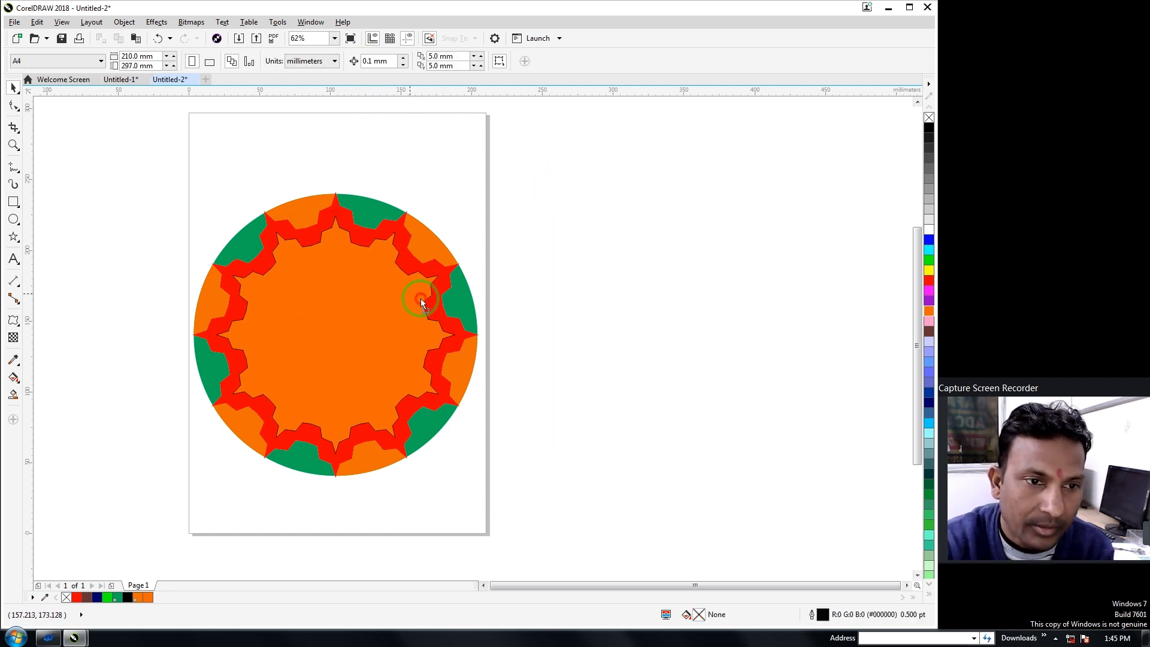
left_click_drag(421, 303, 728, 289)
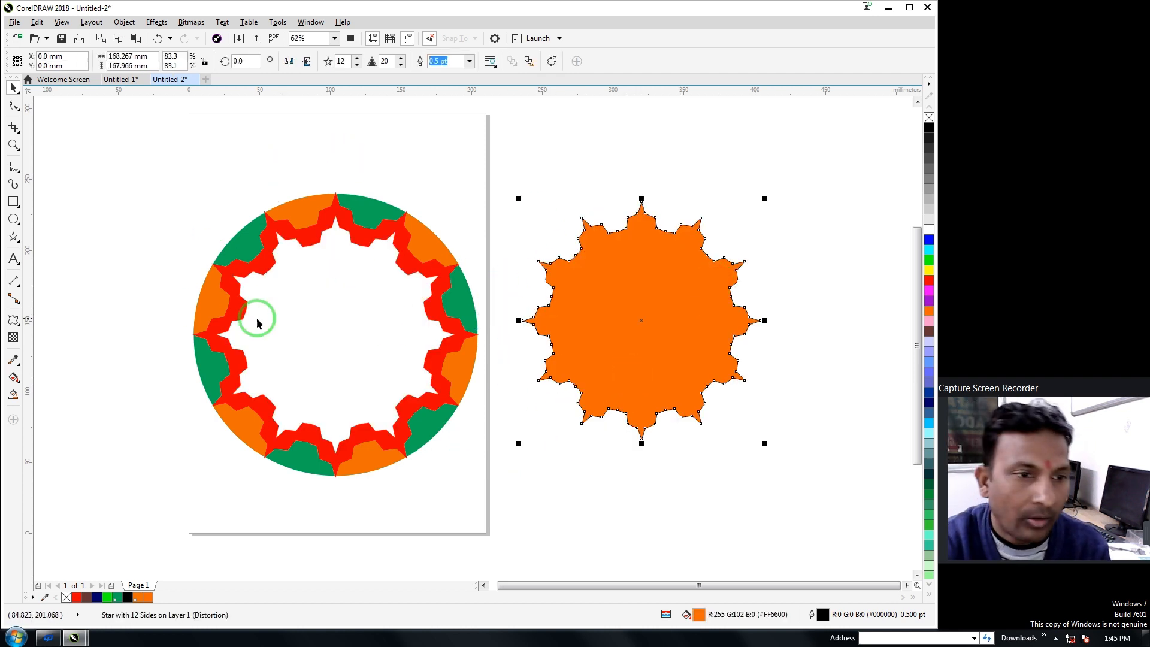
left_click(586, 329)
key("Delete")
- Draw an ellipse in the design's empty centre and resize it to about 135 by 130 mm
left_click(14, 220)
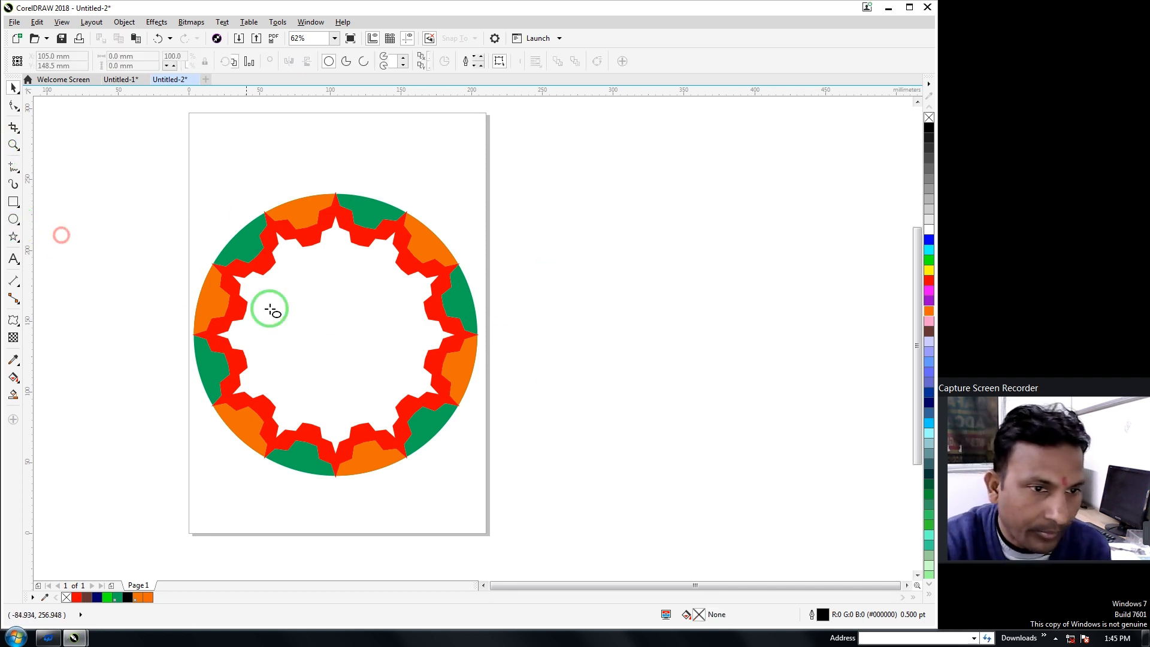
mouse_move(582, 334)
left_mouse_down()
mouse_move(688, 455)
mouse_move(722, 462)
mouse_move(709, 468)
mouse_move(681, 447)
mouse_move(703, 465)
mouse_move(693, 439)
mouse_move(547, 315)
mouse_move(342, 342)
mouse_move(335, 355)
left_mouse_up()
left_click(11, 90)
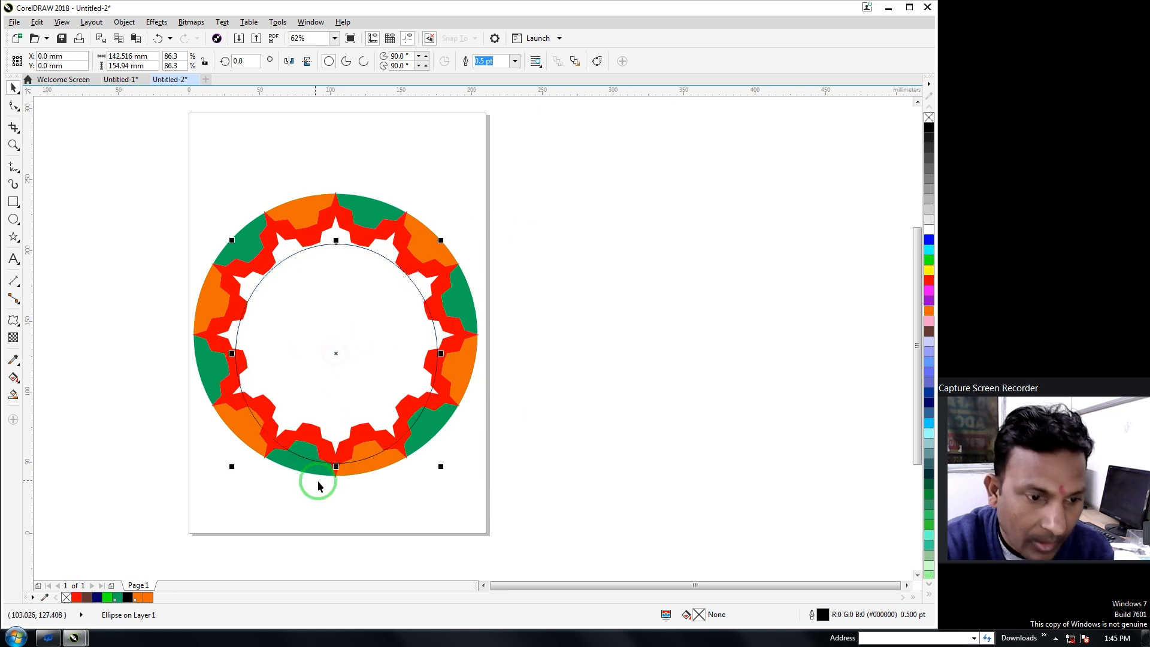
left_click_drag(318, 480, 339, 429)
left_click_drag(441, 336, 428, 334)
- Move the ellipse off the design to the empty area beside the page and make it a 150 by 150 mm circle
left_click_drag(329, 333, 600, 342)
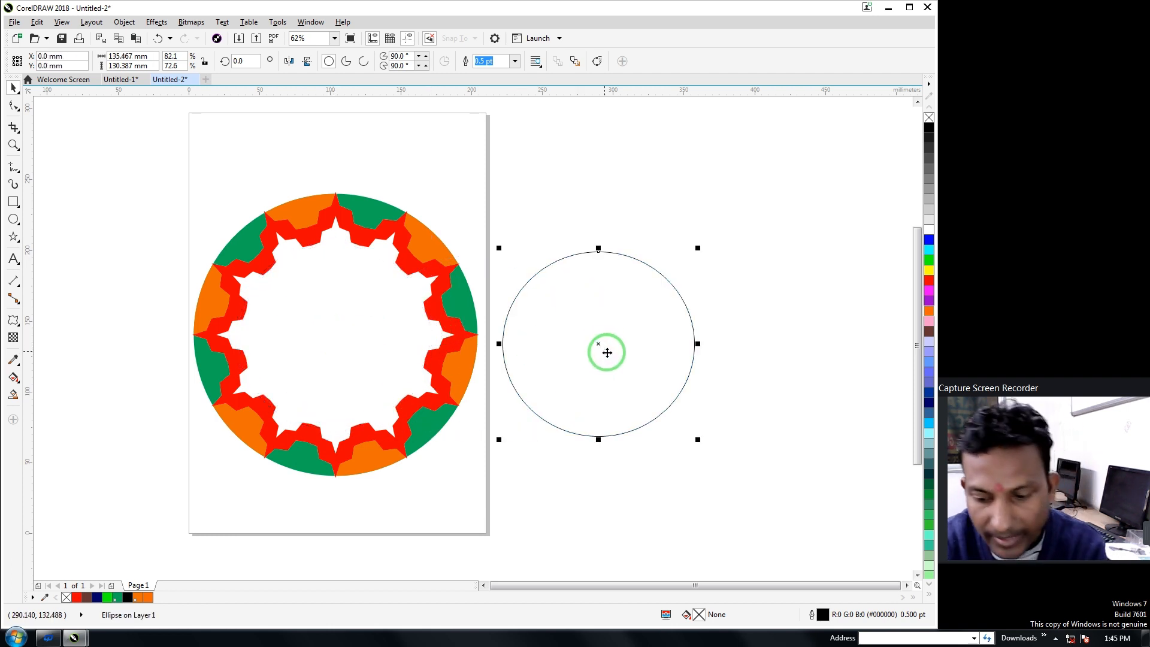
left_click_drag(156, 55, 51, 77)
type("150")
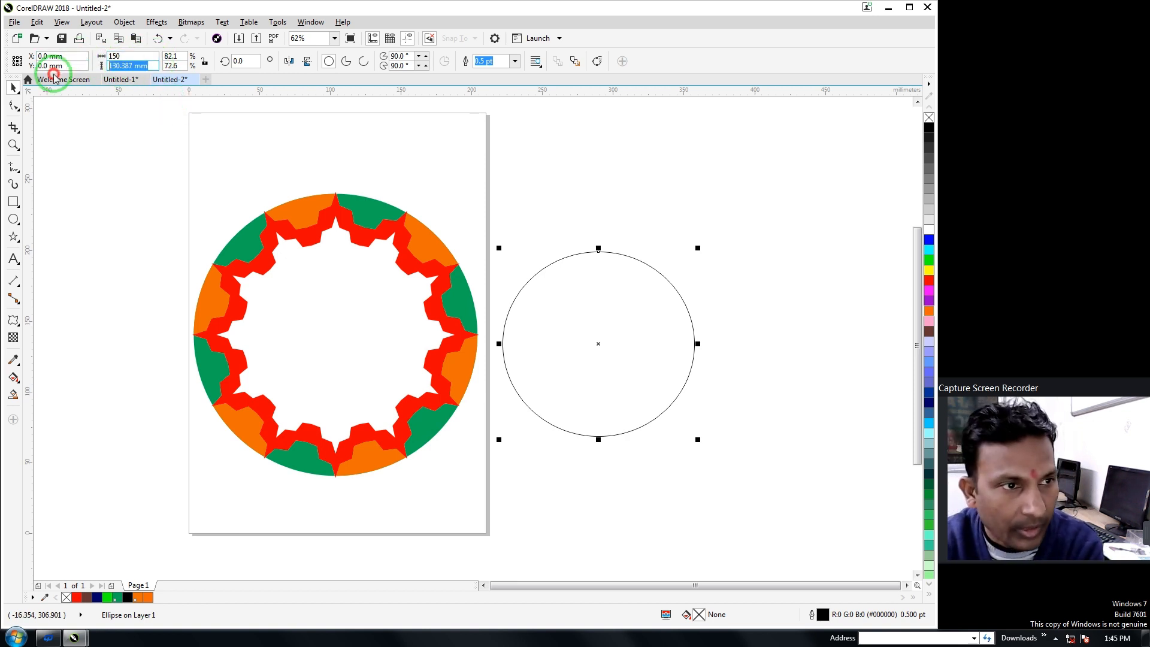
type("150")
left_click(249, 174)
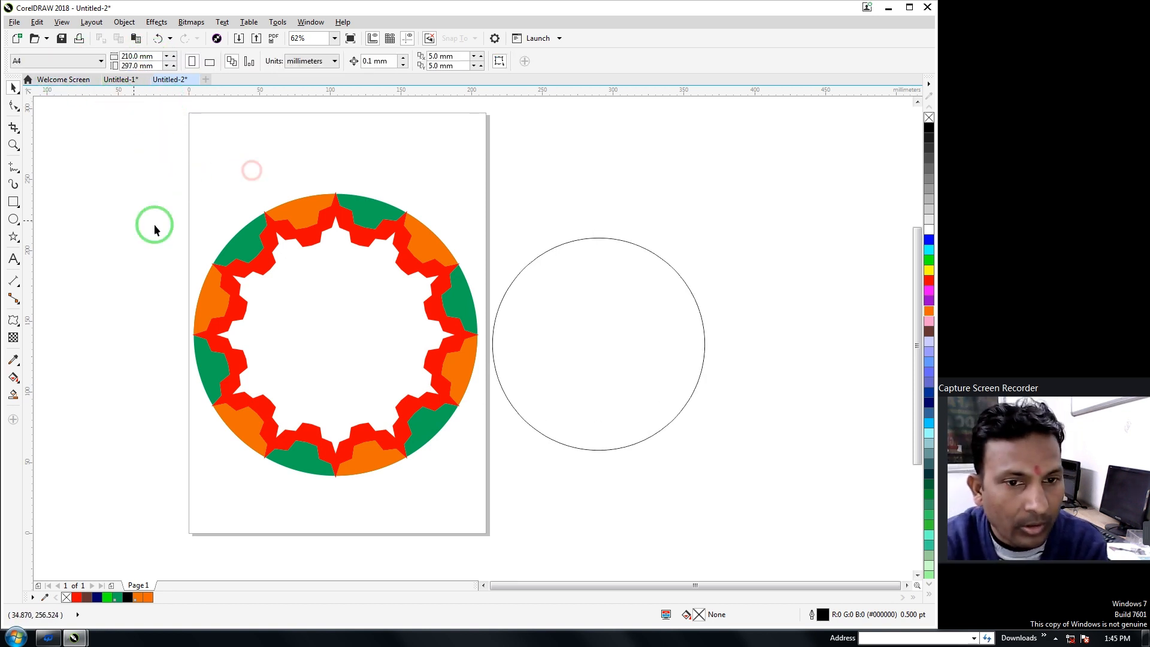
- Put the circle back inside the design, shrink it to about 131 mm and align its centre with the design's centre
left_click_drag(556, 342, 295, 338)
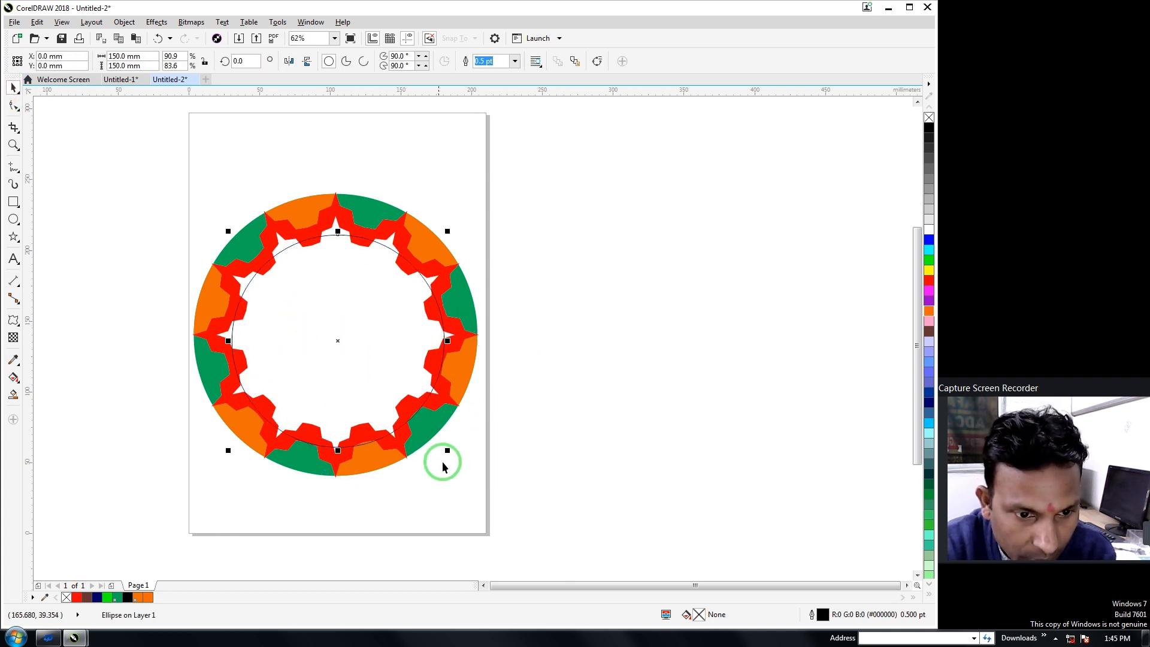
left_click_drag(448, 450, 433, 447)
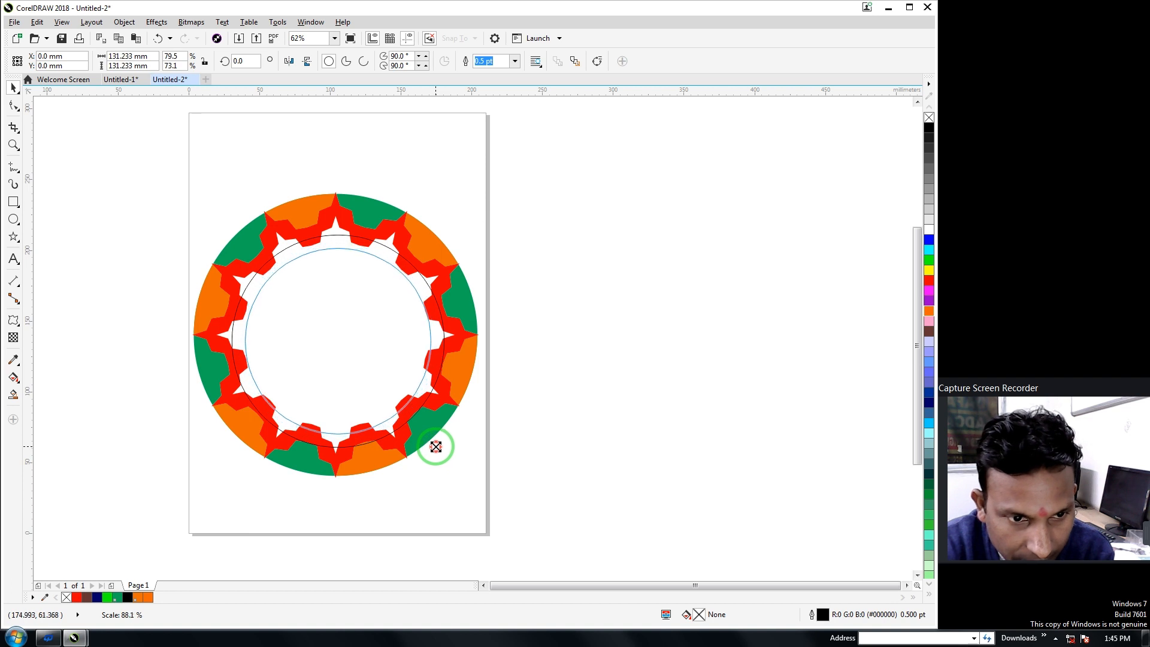
left_click_drag(184, 178, 547, 521)
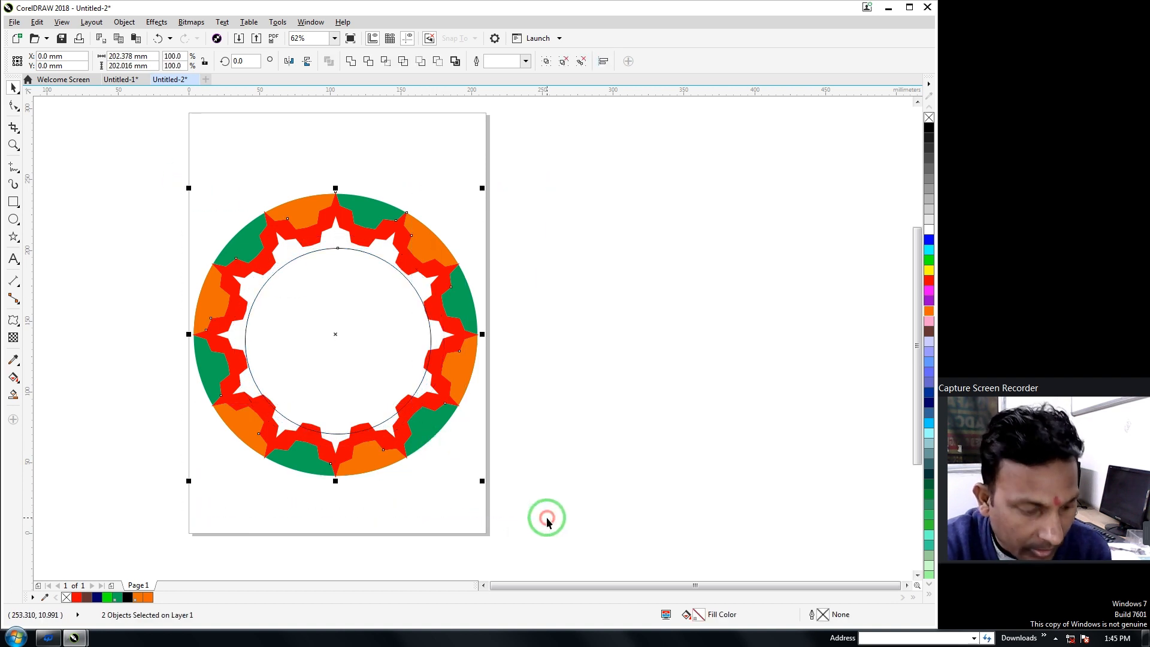
key("c")
key("e")
left_click(284, 308)
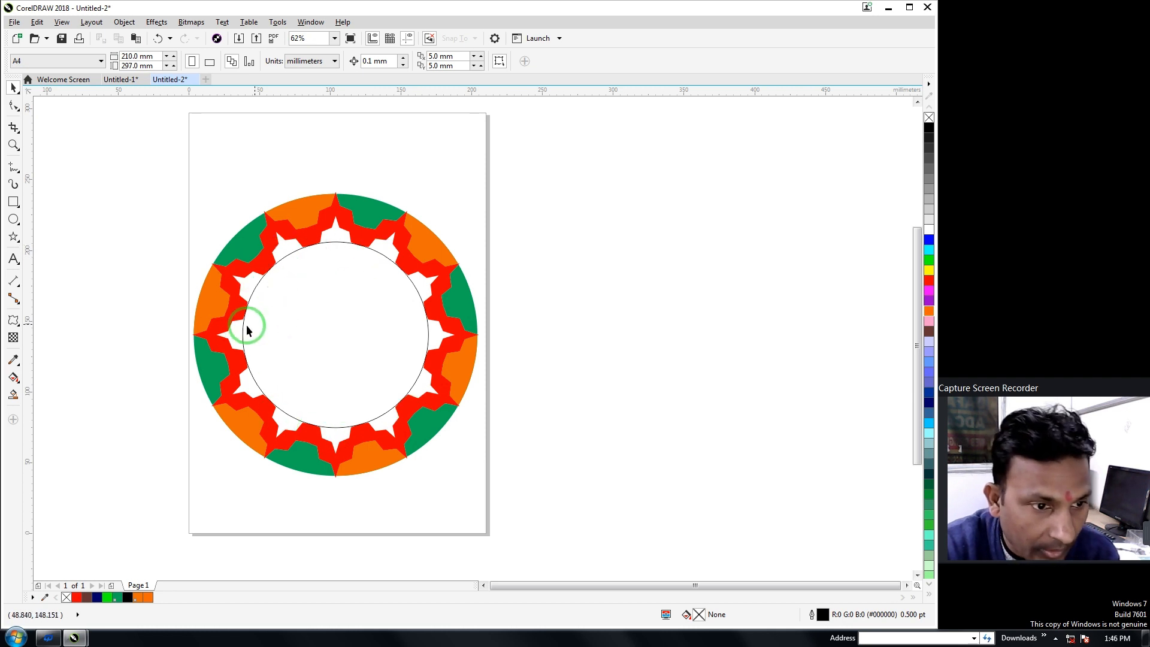
scroll(247, 325, "up", 4)
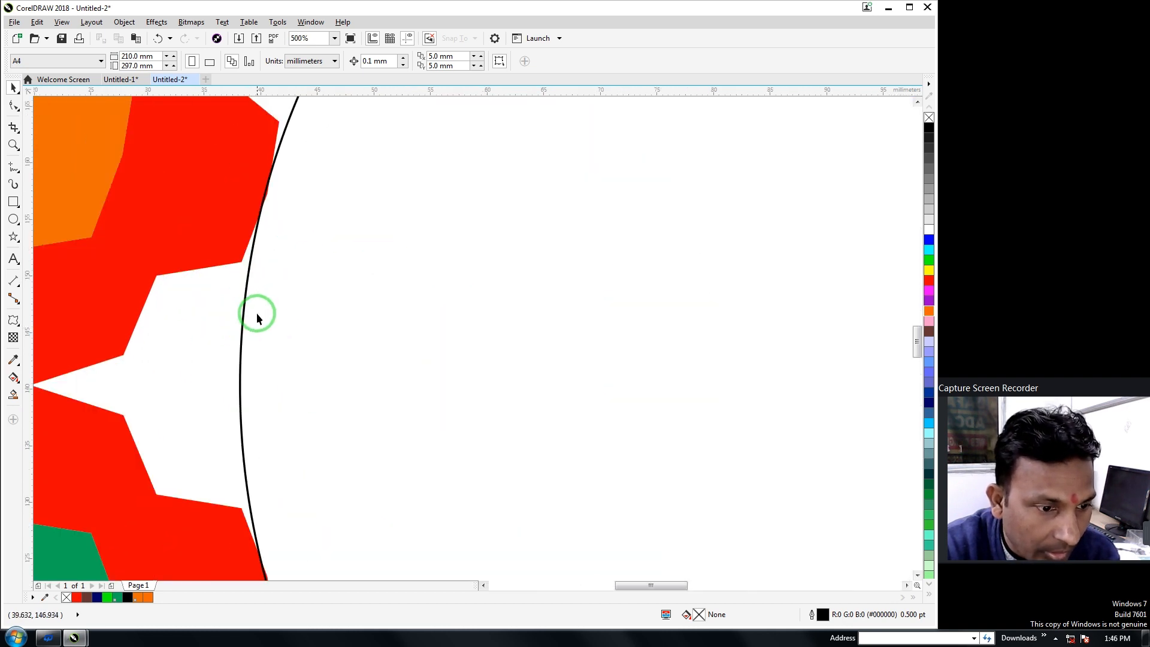
scroll(256, 316, "down", 4)
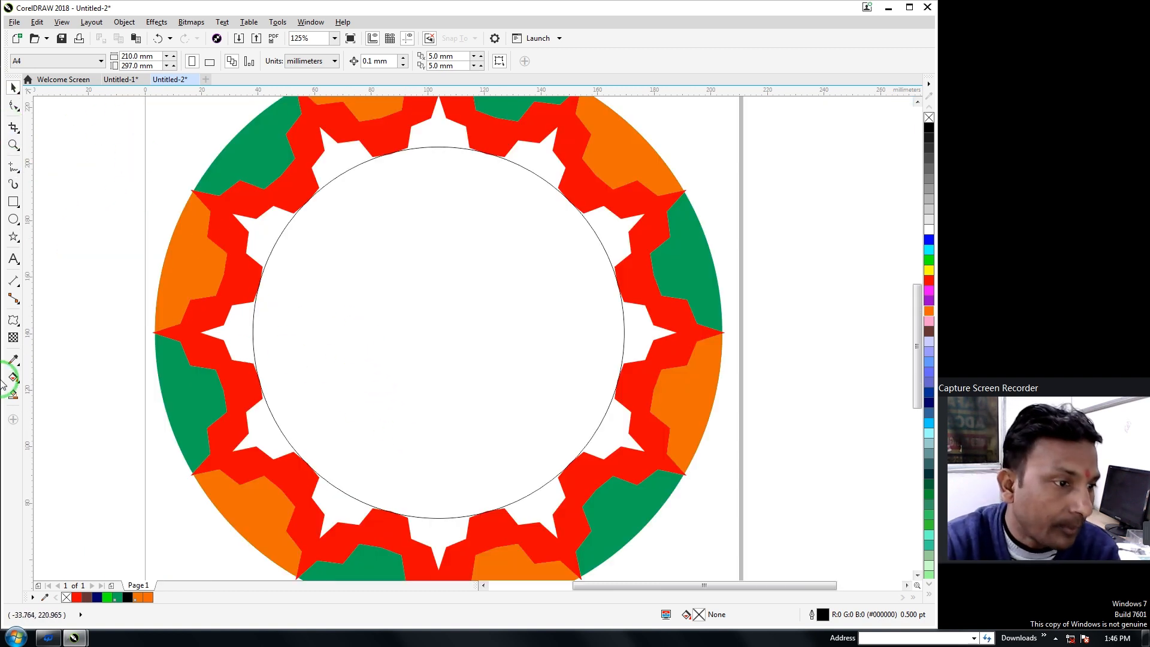
- Smart-fill the white star gaps around the circle with PANTONE Reflex Blue, leaving out the topmost and upper-left gaps
left_click(12, 393)
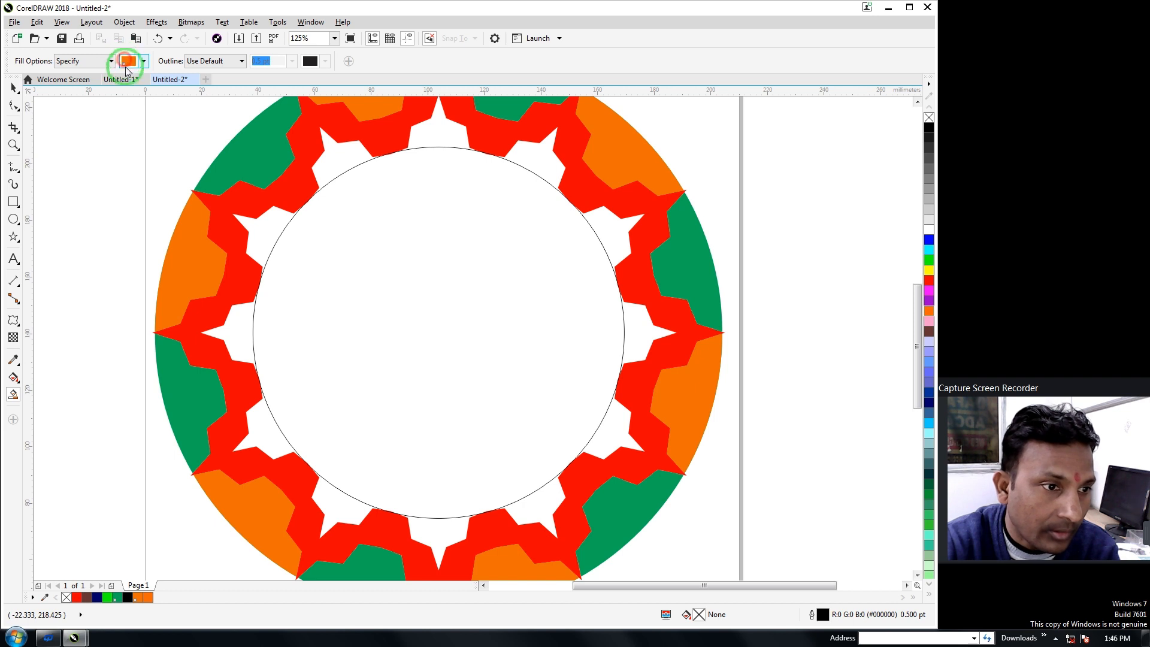
left_click(127, 64)
left_click(199, 130)
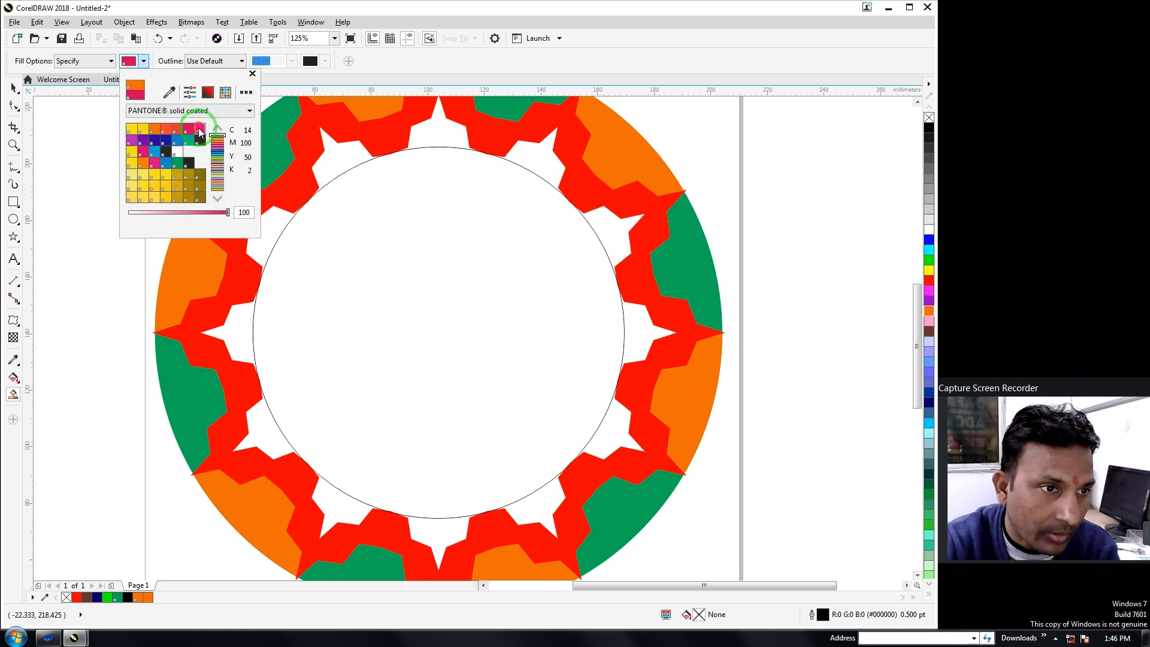
left_click(159, 142)
left_click(327, 165)
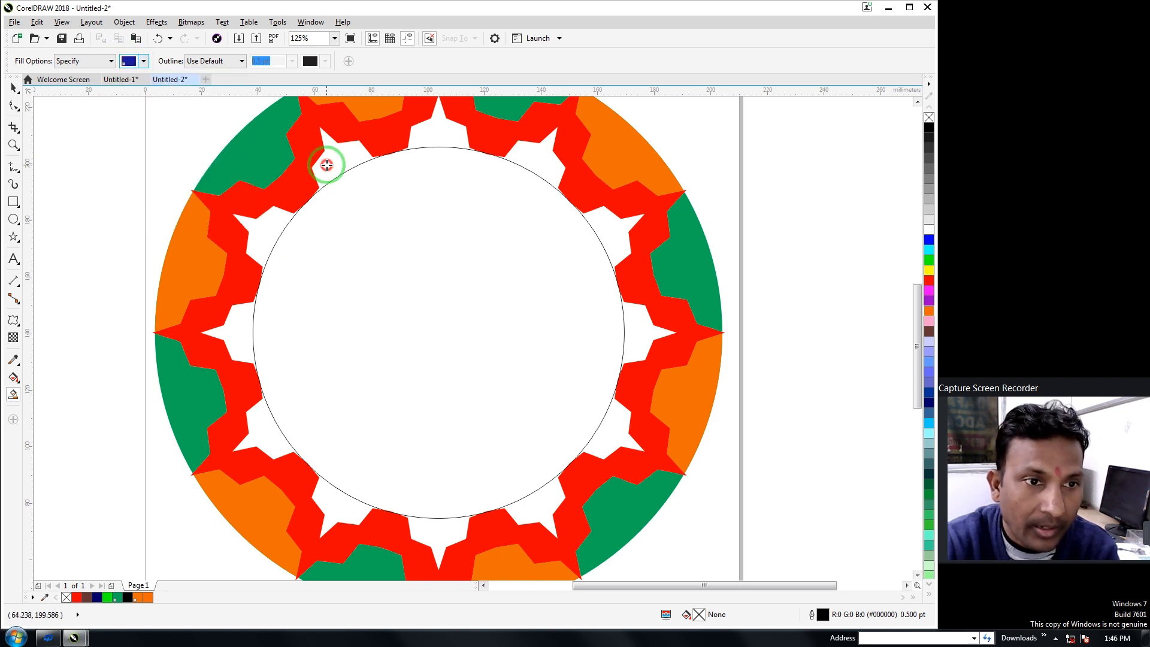
left_click(534, 159)
left_click(603, 252)
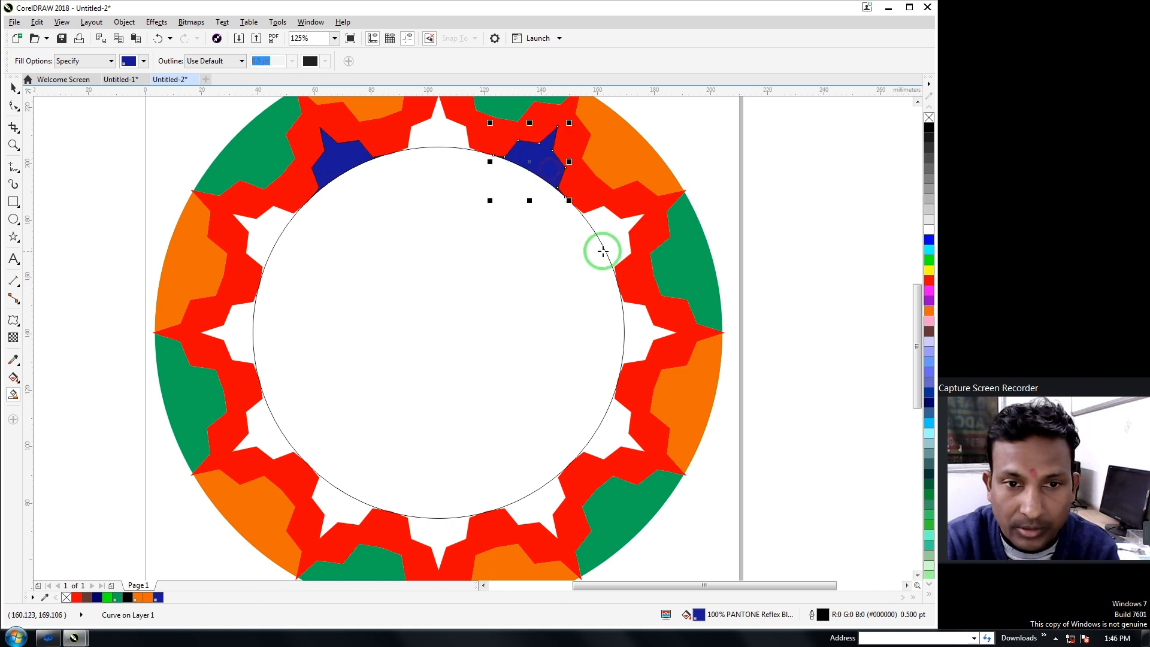
left_click(610, 422)
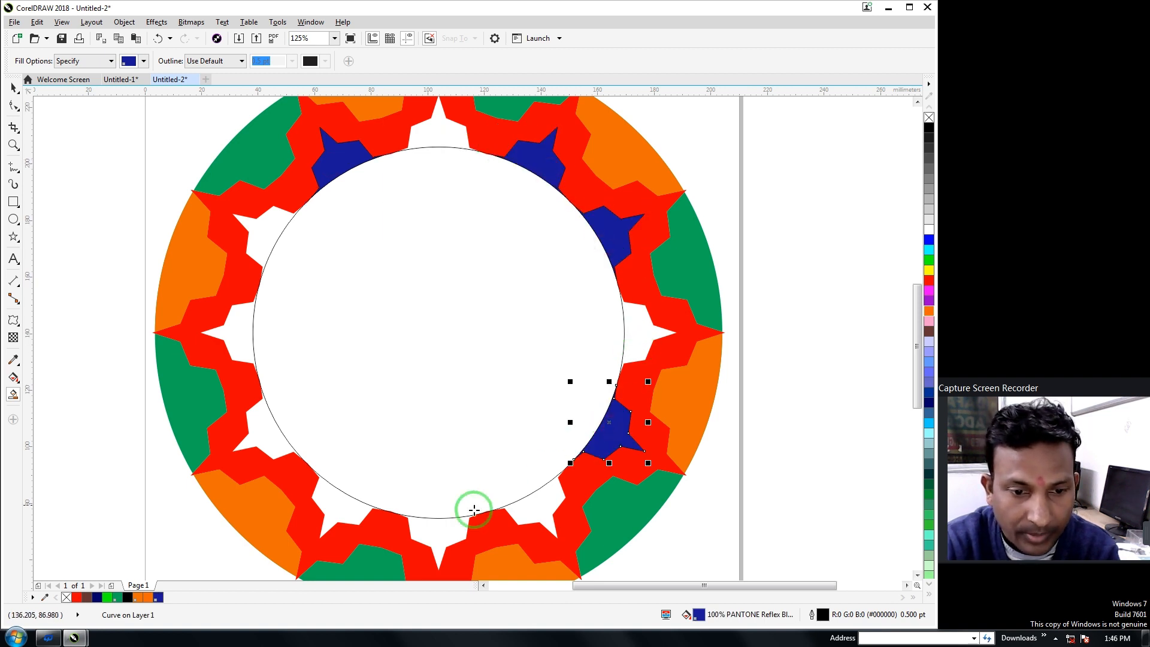
left_click(449, 526)
left_click(273, 435)
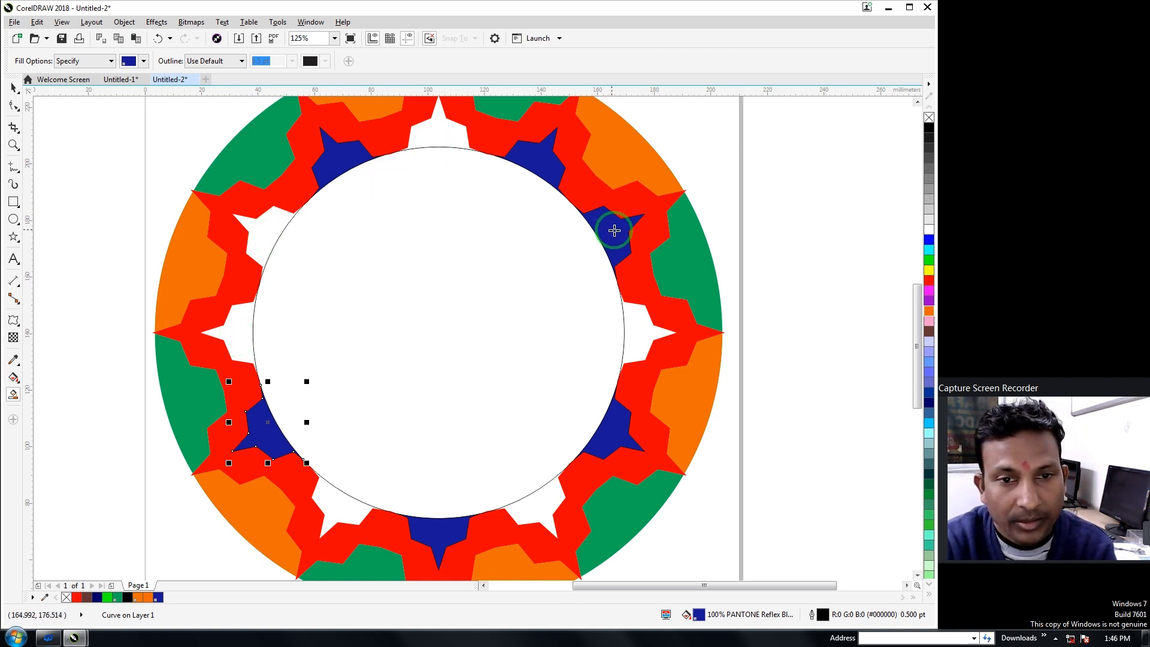
left_click(637, 342)
left_click(607, 440)
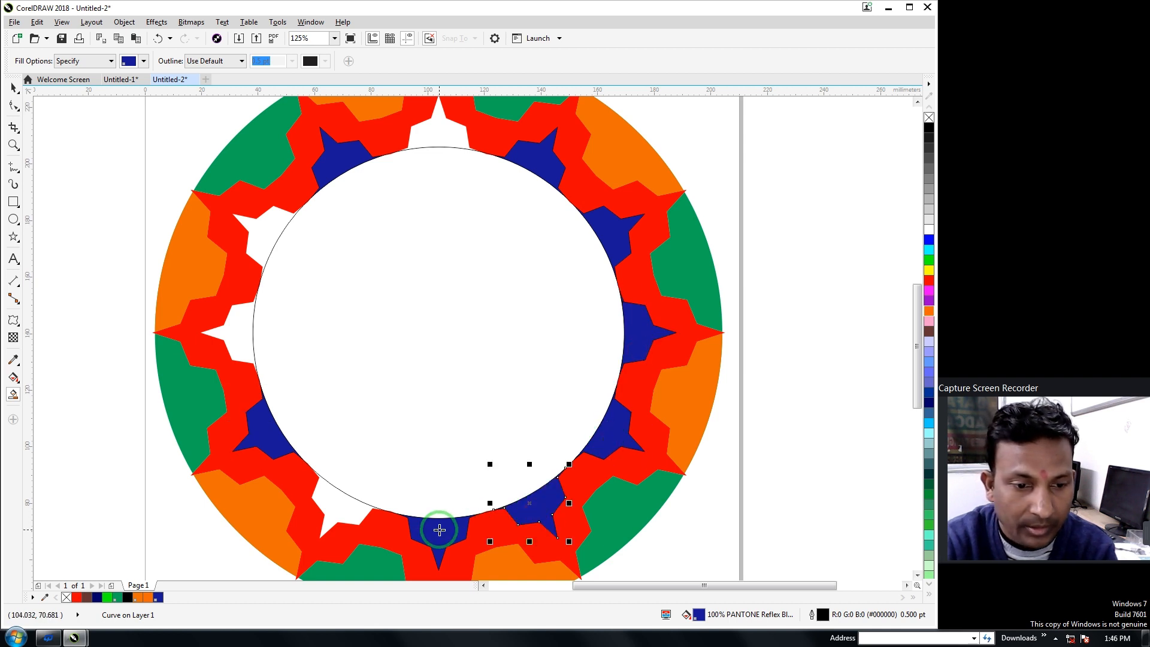
left_click(353, 507)
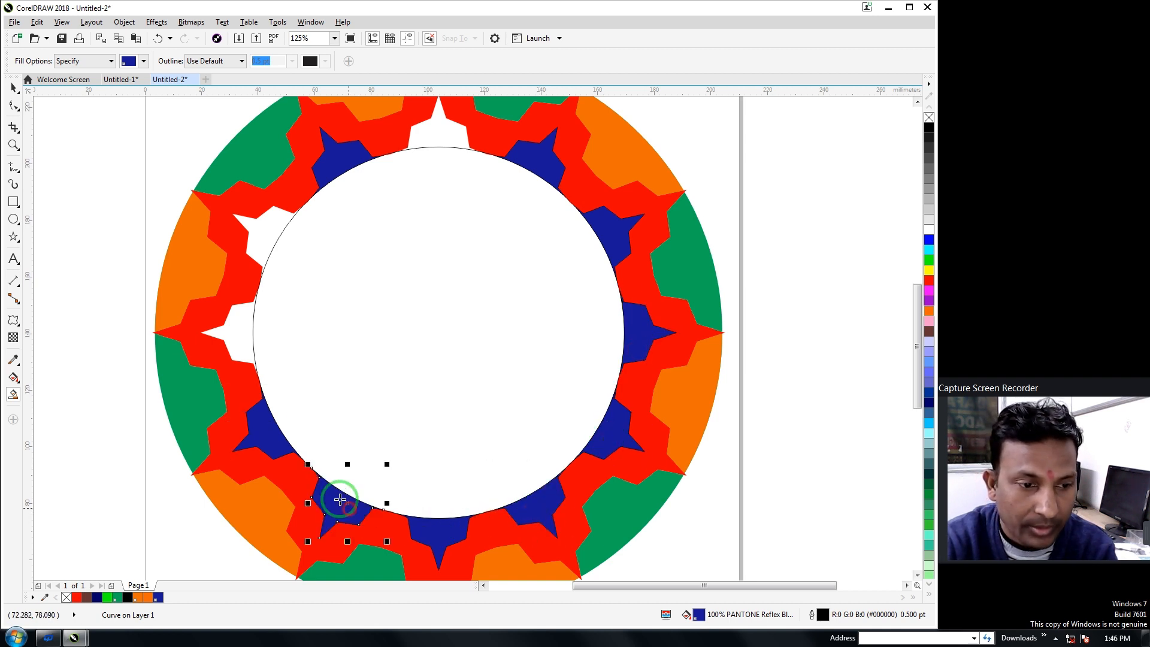
left_click(238, 331)
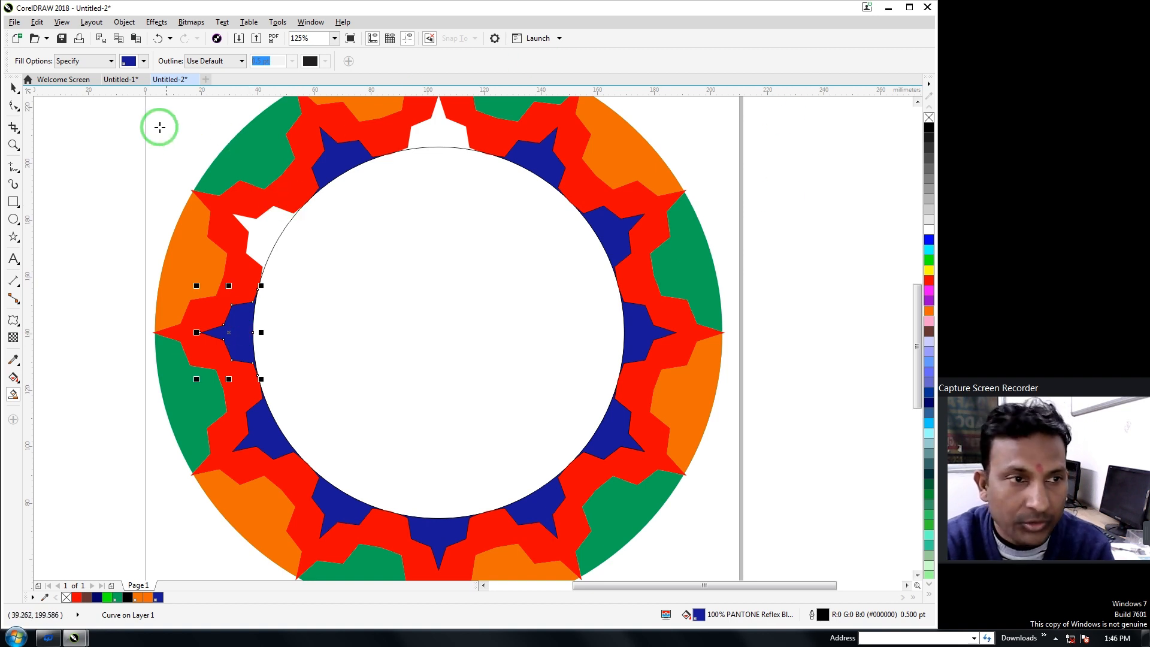
- Smart-fill alternate star gaps with yellow PANTONE 109 C: upper right, lower right, bottommost, lower left and upper left
left_click(127, 62)
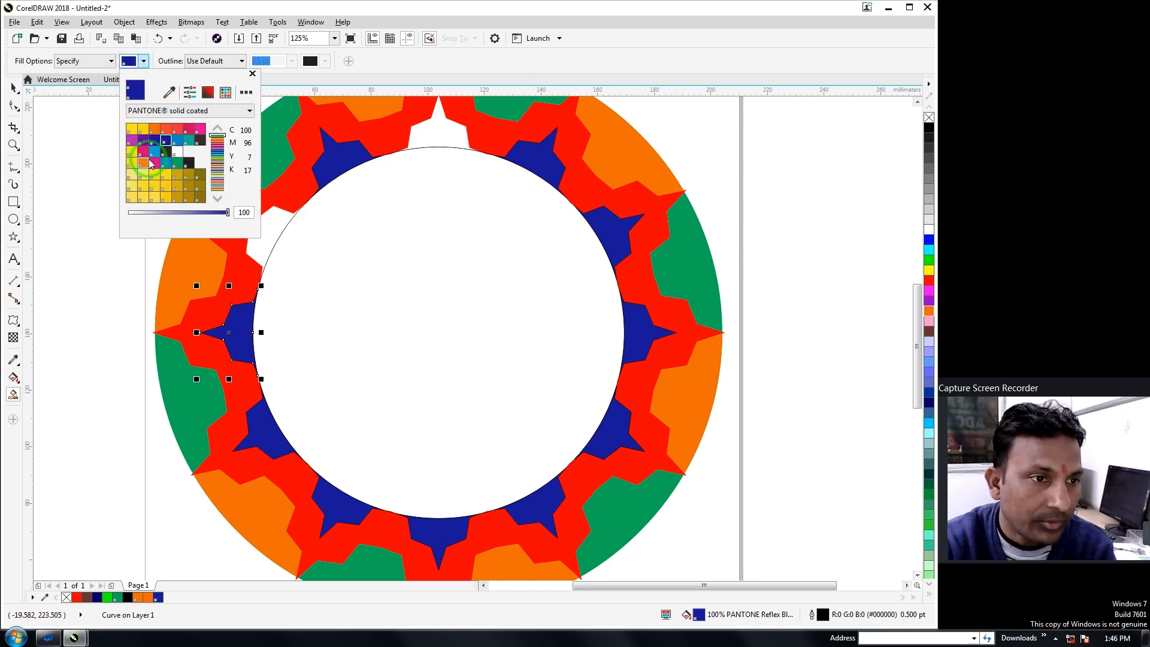
left_click(167, 183)
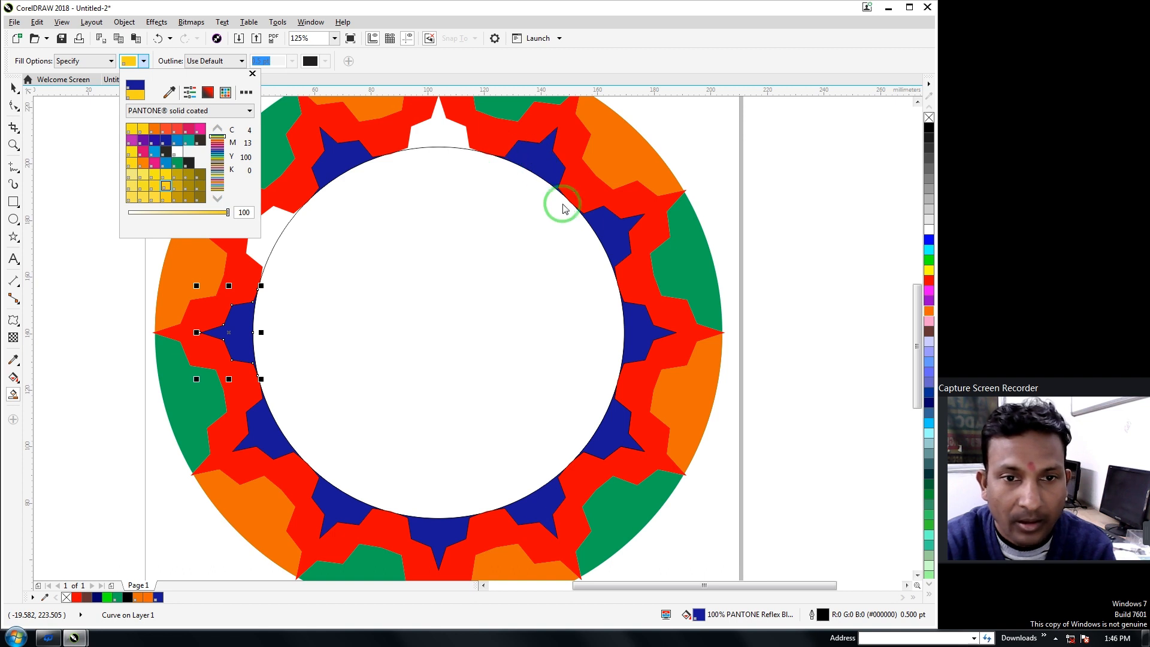
left_click(609, 236)
left_click(609, 236)
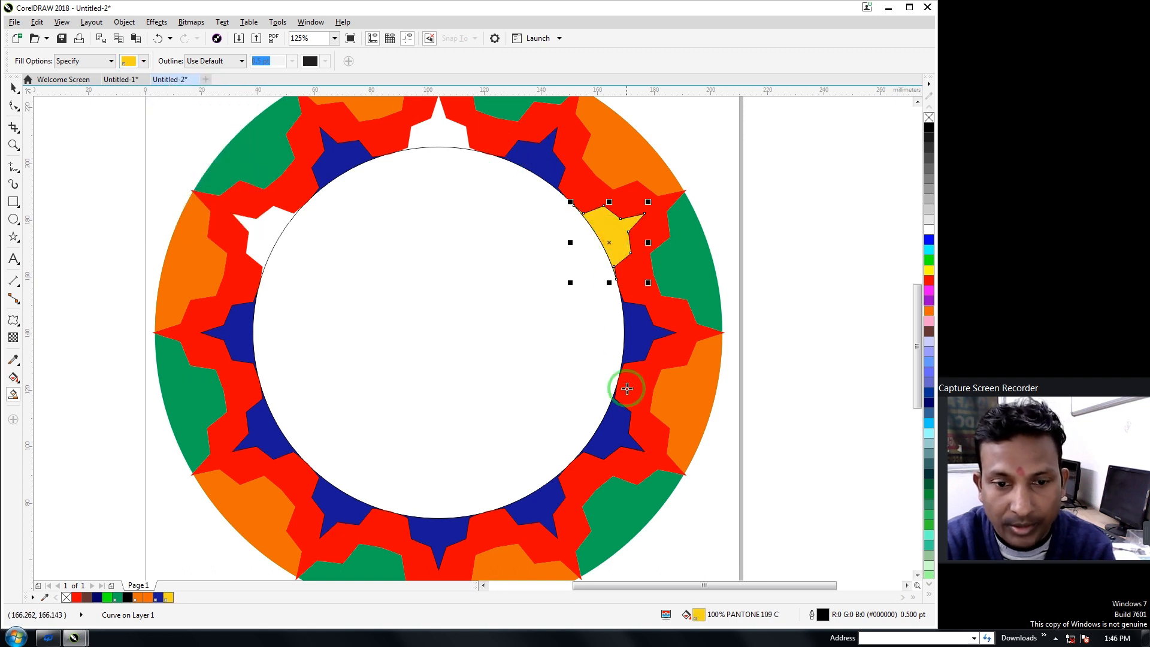
left_click(603, 441)
left_click(439, 530)
left_click(255, 413)
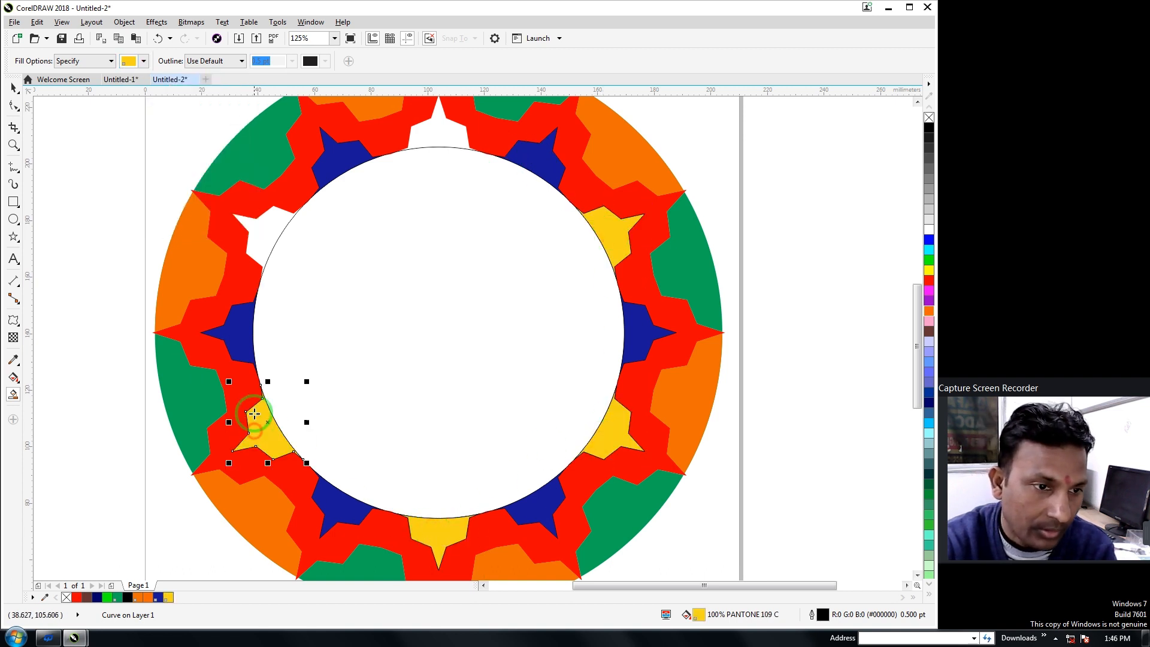
left_click(265, 226)
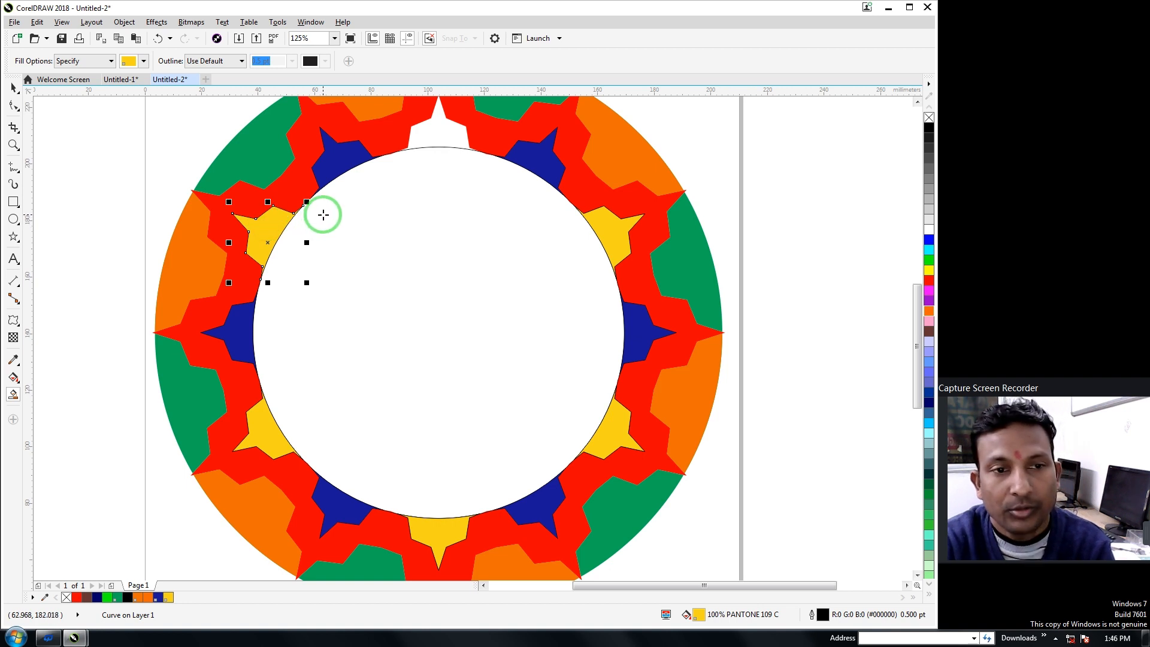
scroll(323, 214, "down", 3)
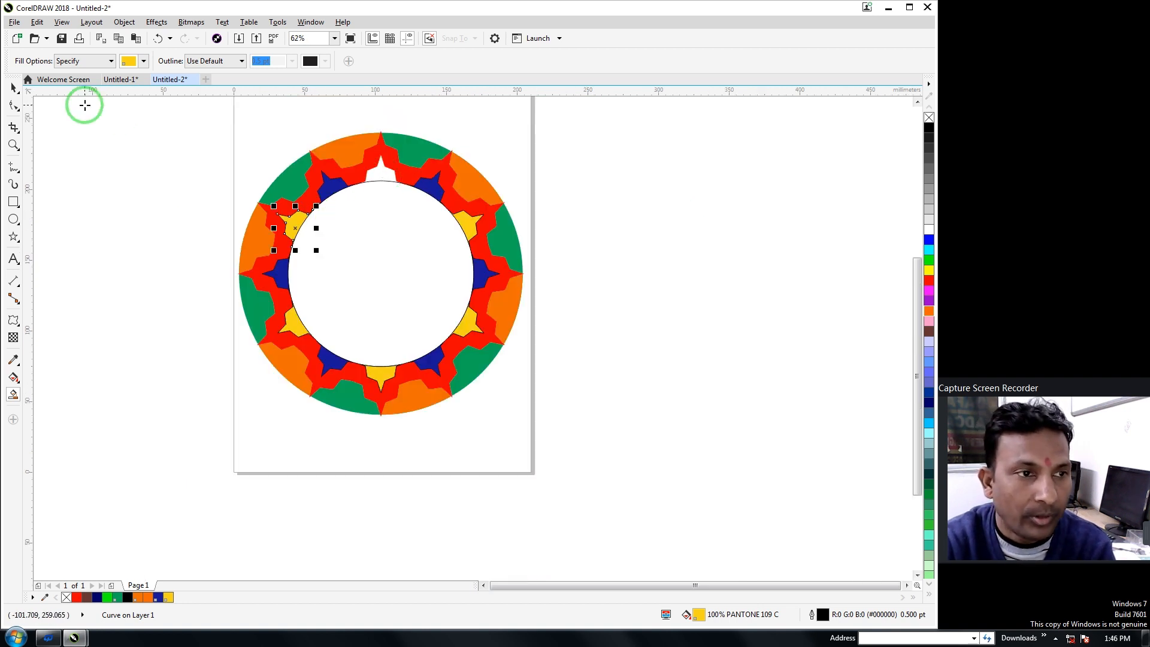
- Smart-fill the remaining white gap above the inner circle with dark blue
left_click(143, 60)
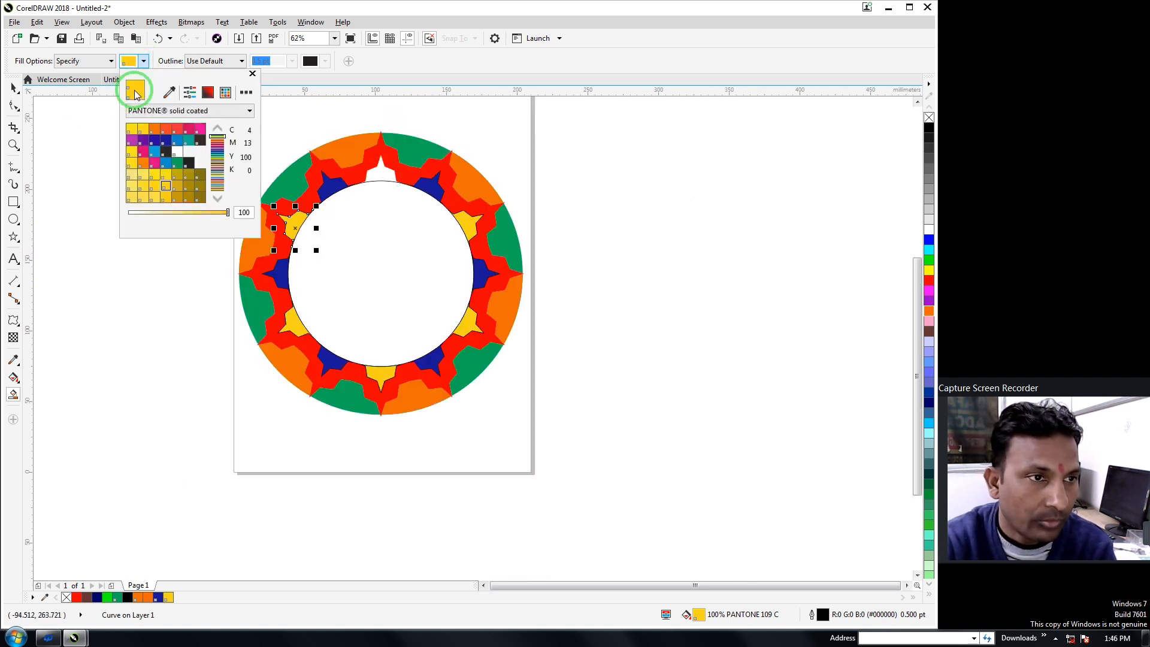
left_click(166, 148)
left_click(379, 167)
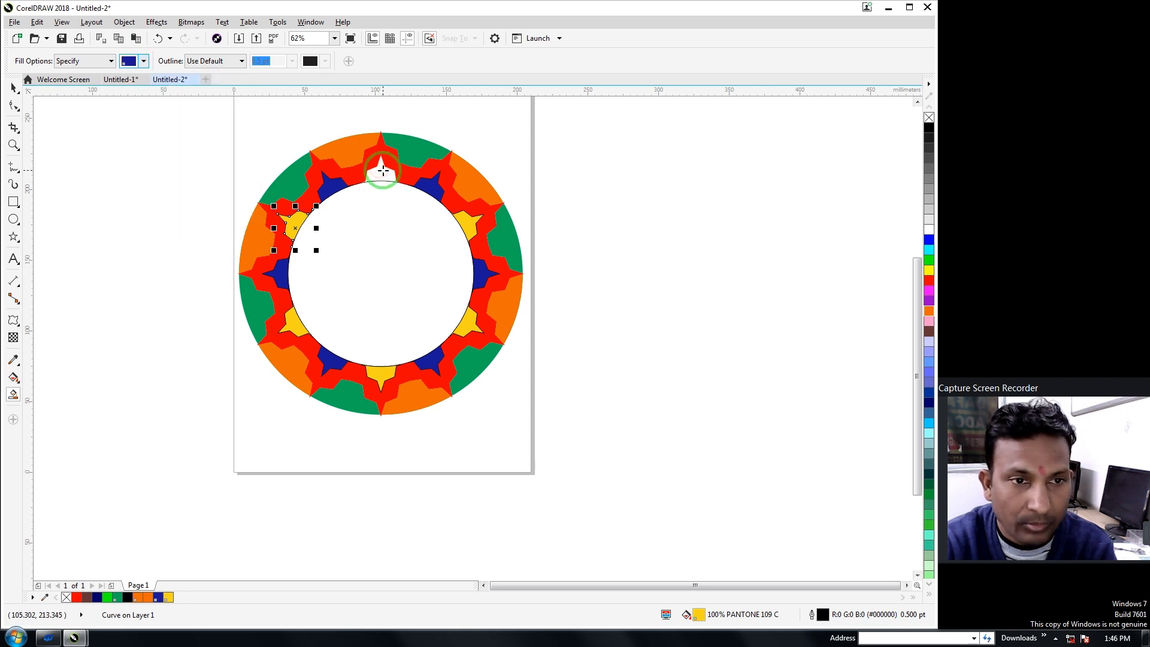
left_click(12, 89)
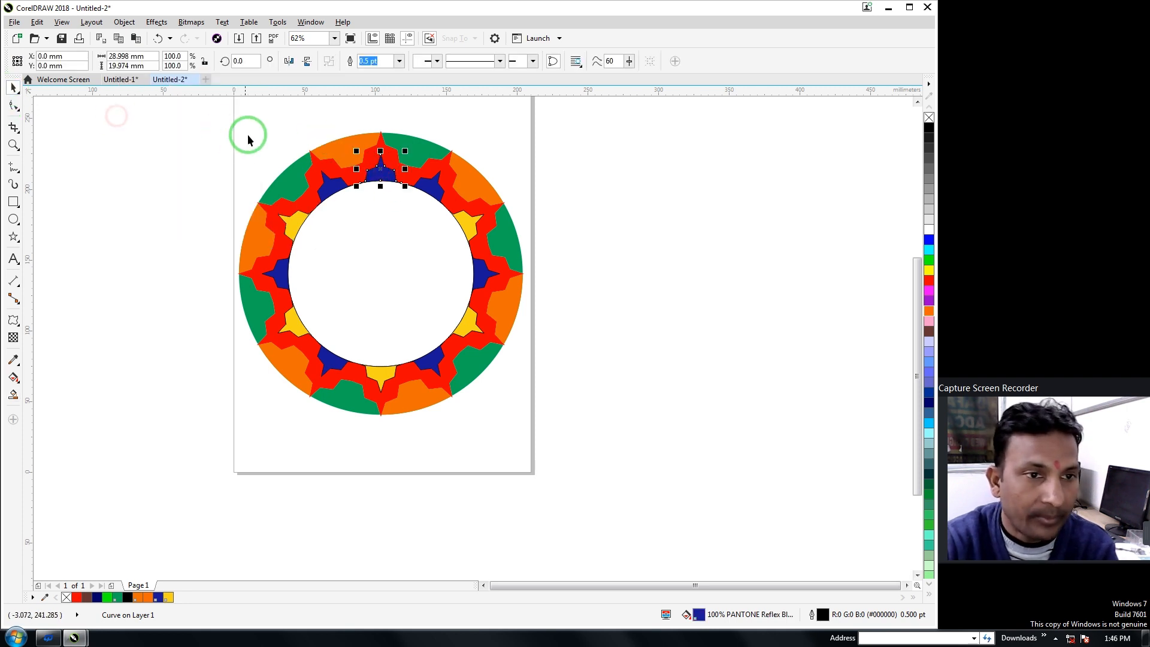
- Select the whole ring design, set its outline width to None and group all its objects
scroll(247, 135, "down", 2)
left_click_drag(218, 118, 426, 326)
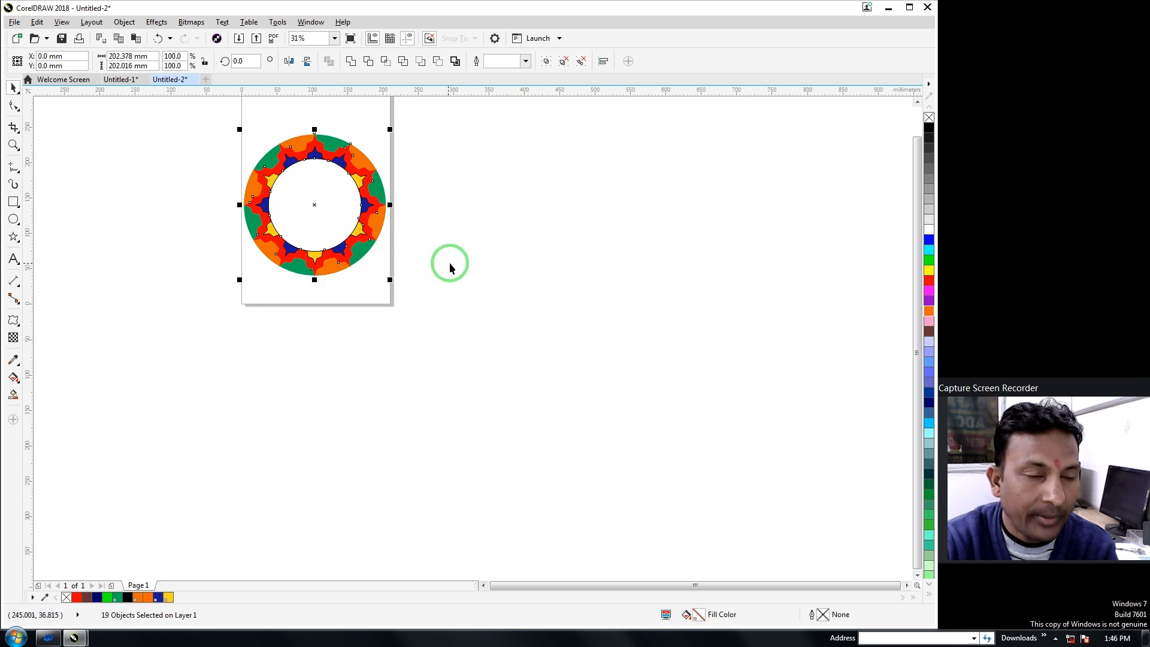
left_click(525, 62)
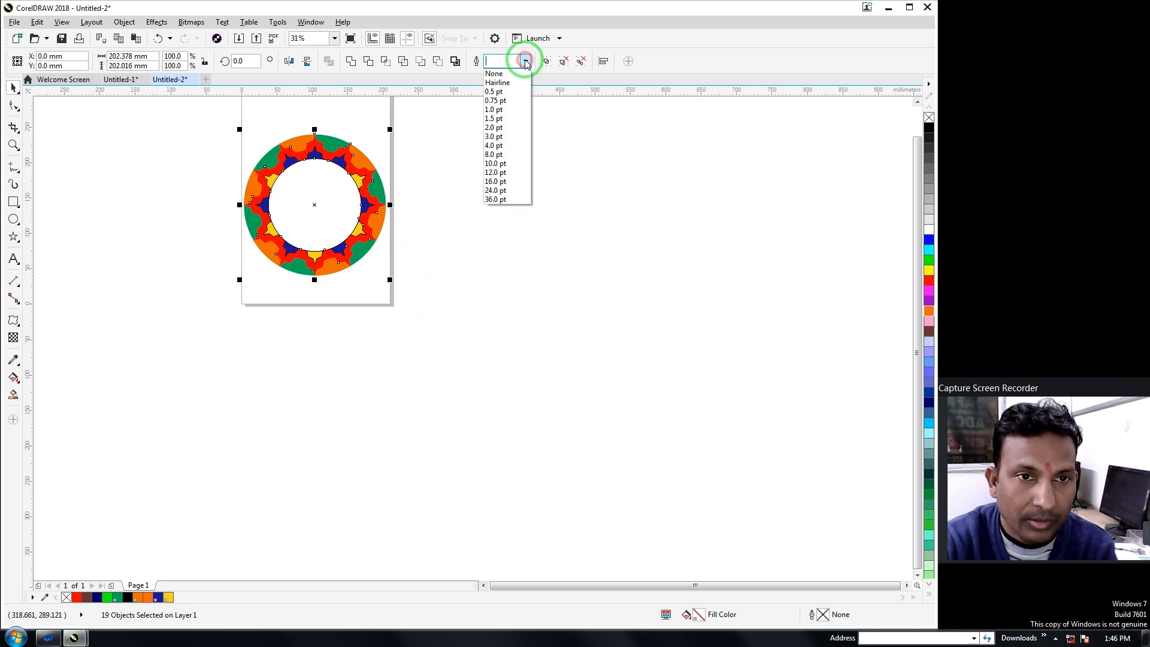
left_click(500, 71)
left_click(546, 61)
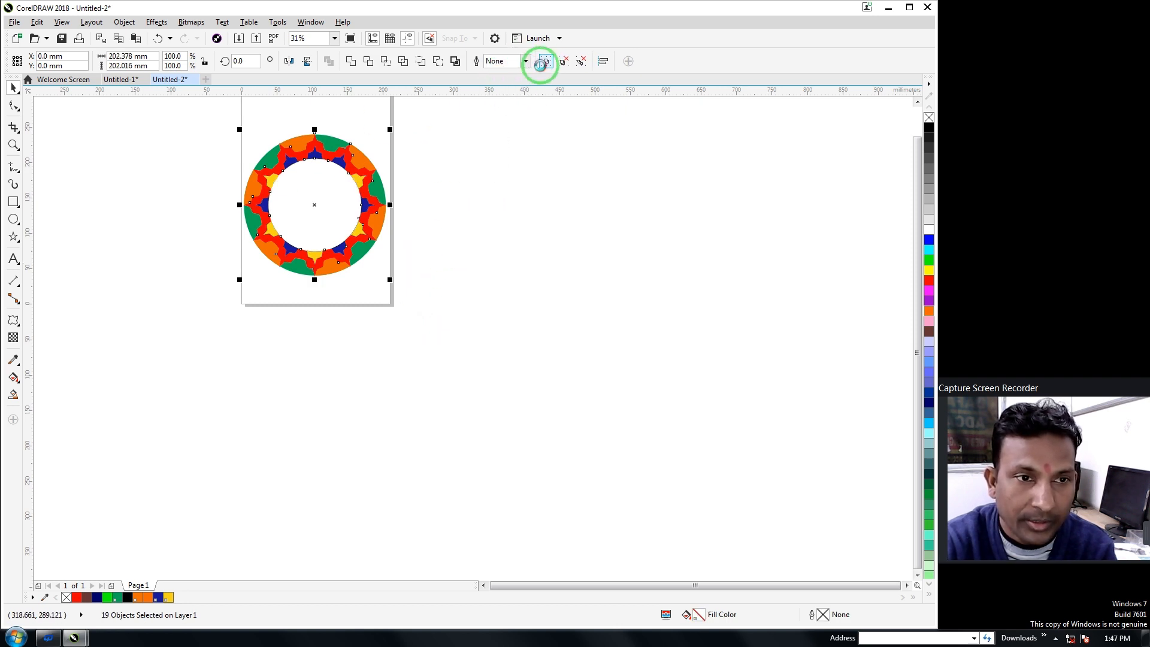
- Place the grouped ring off the page and add a concentric copy of about 113 mm inside its empty centre
left_click_drag(333, 189, 546, 326)
left_click_drag(603, 267, 570, 270)
left_click_drag(372, 229, 675, 480)
scroll(652, 402, "up", 2)
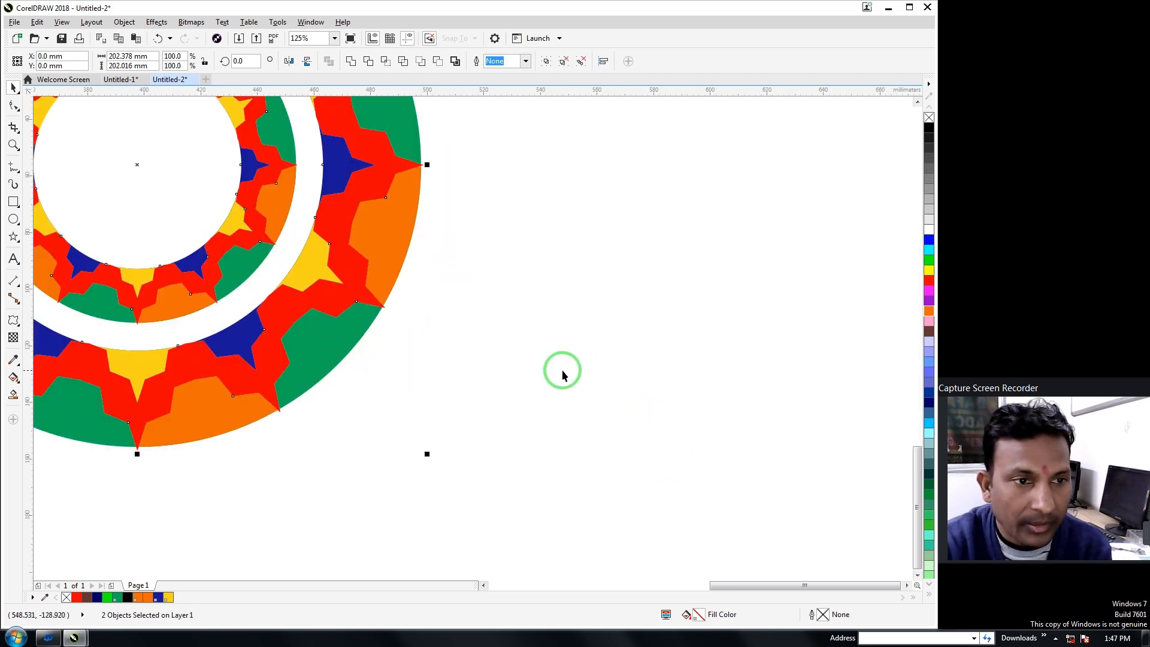
scroll(564, 370, "down", 1)
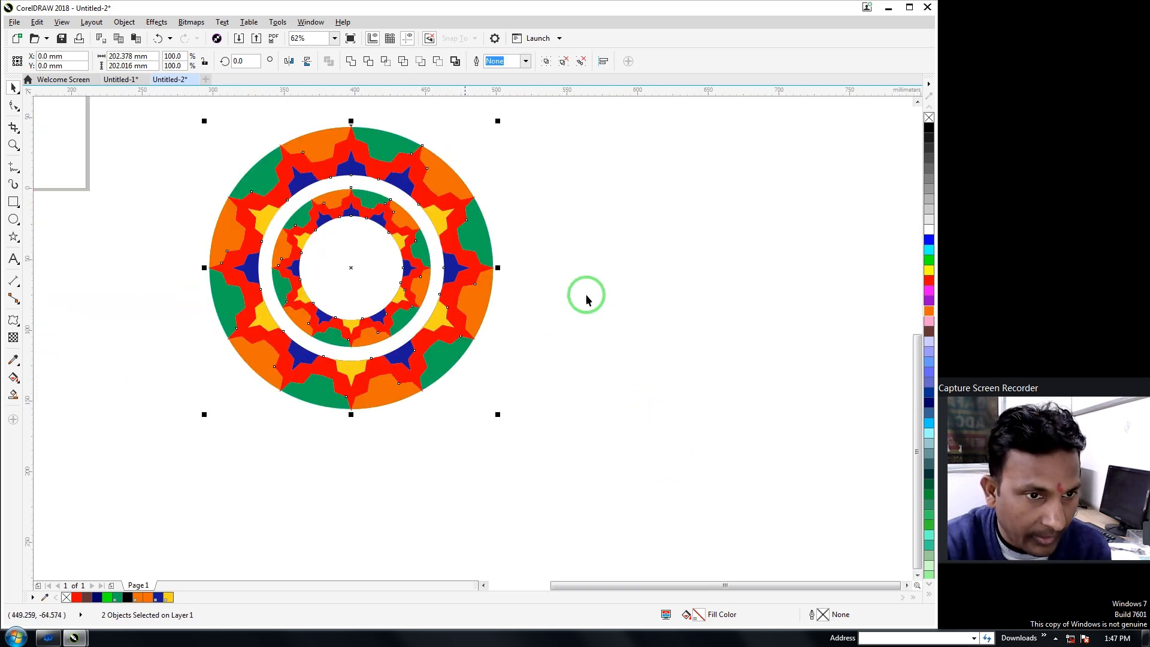
left_click(610, 288)
- Enlarge the inner ring to about 119 mm, keeping it centred inside the outer ring
left_click(354, 215)
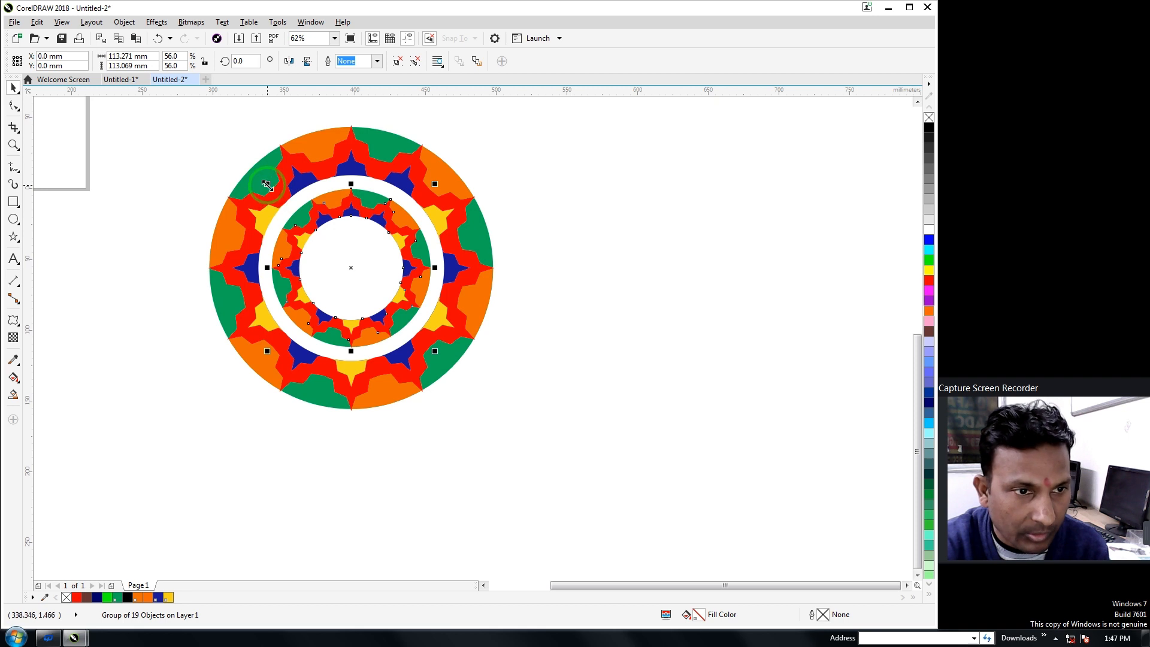
left_click_drag(268, 184, 264, 180)
left_click(568, 211)
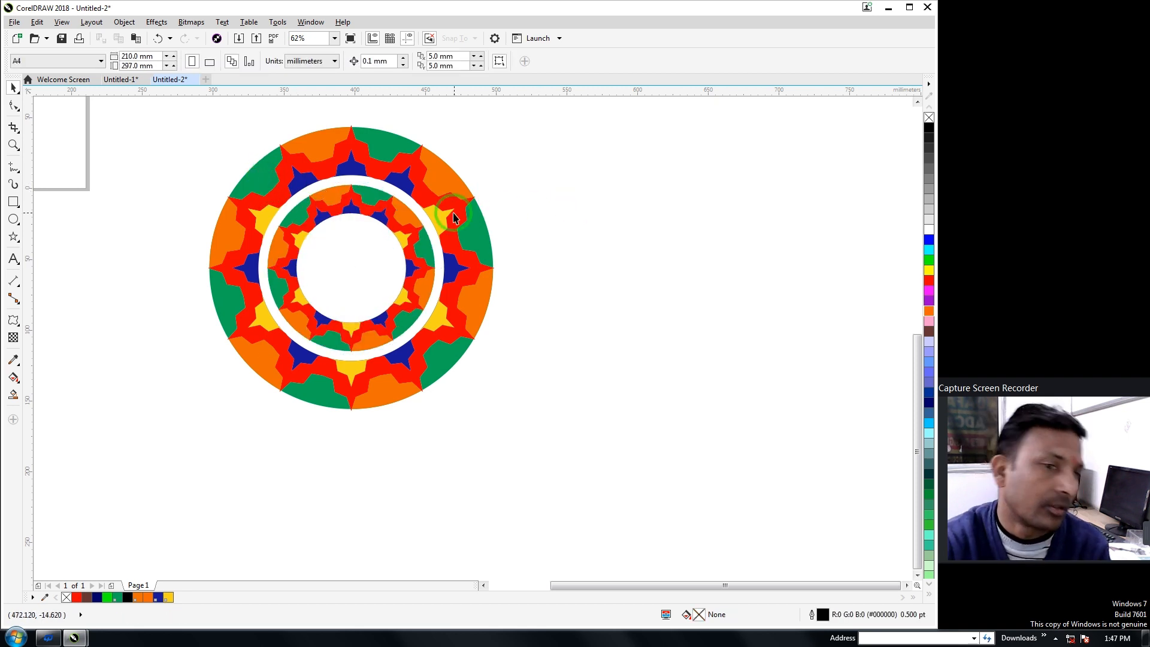
- Duplicate the inner ring, shrink the copy to about 65 mm and centre it inside the inner ring's empty middle
left_click(389, 213)
key("ctrl+d")
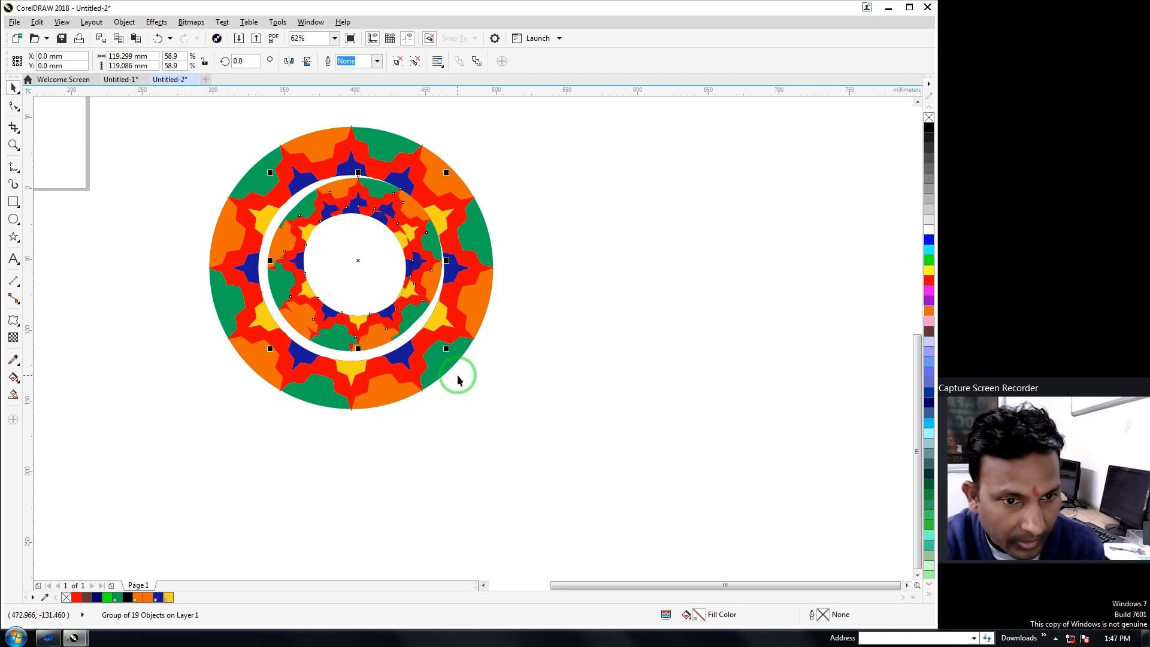
left_click_drag(447, 350, 410, 324)
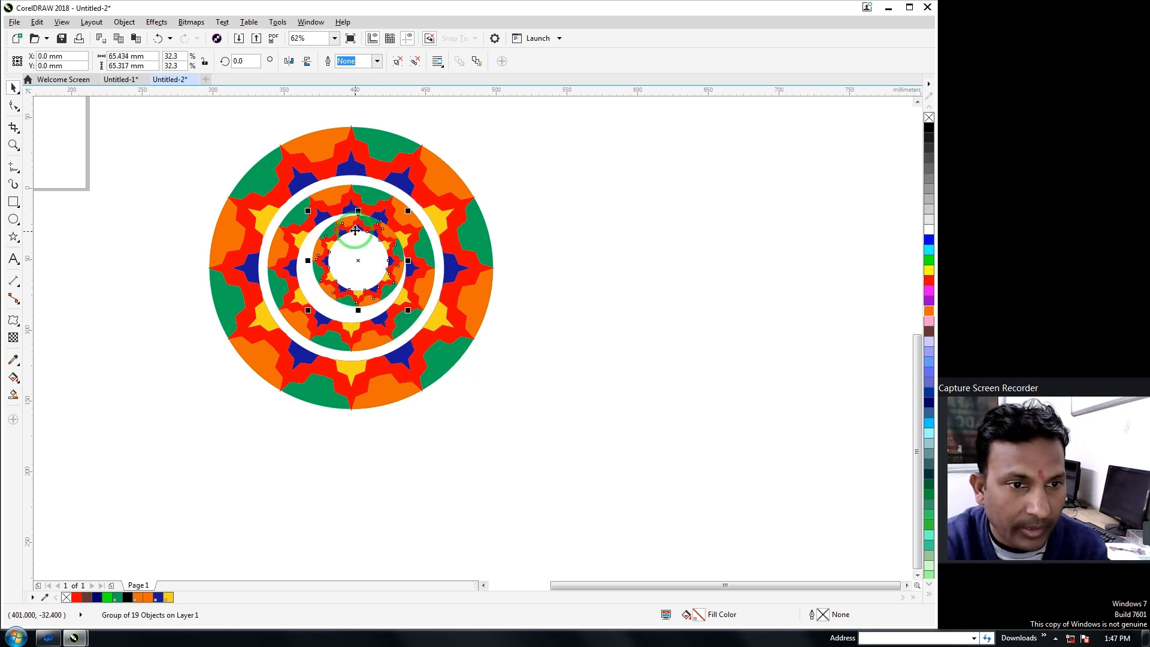
left_click_drag(350, 225, 344, 241)
left_click_drag(174, 113, 592, 454)
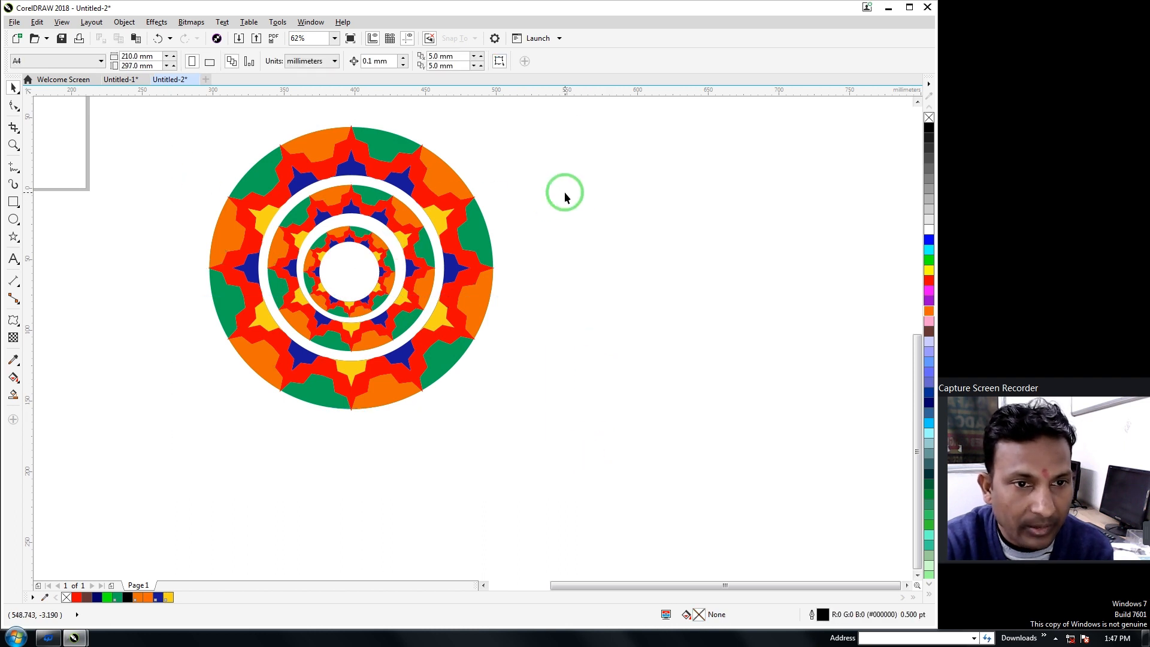
left_click(422, 196)
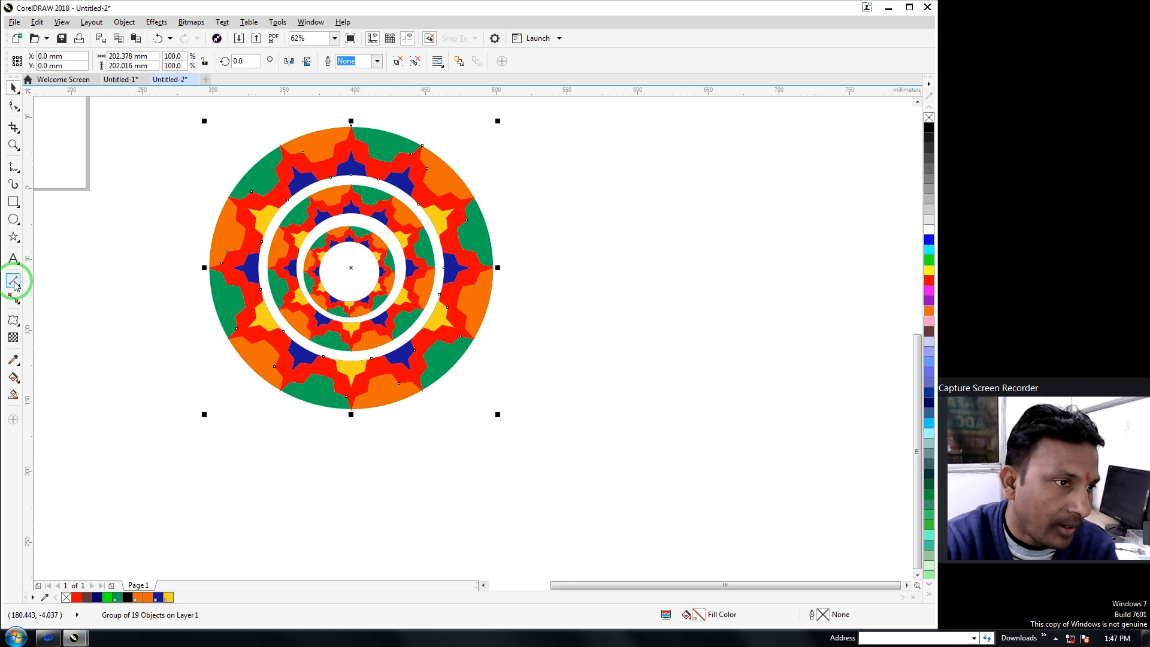
left_click(14, 395)
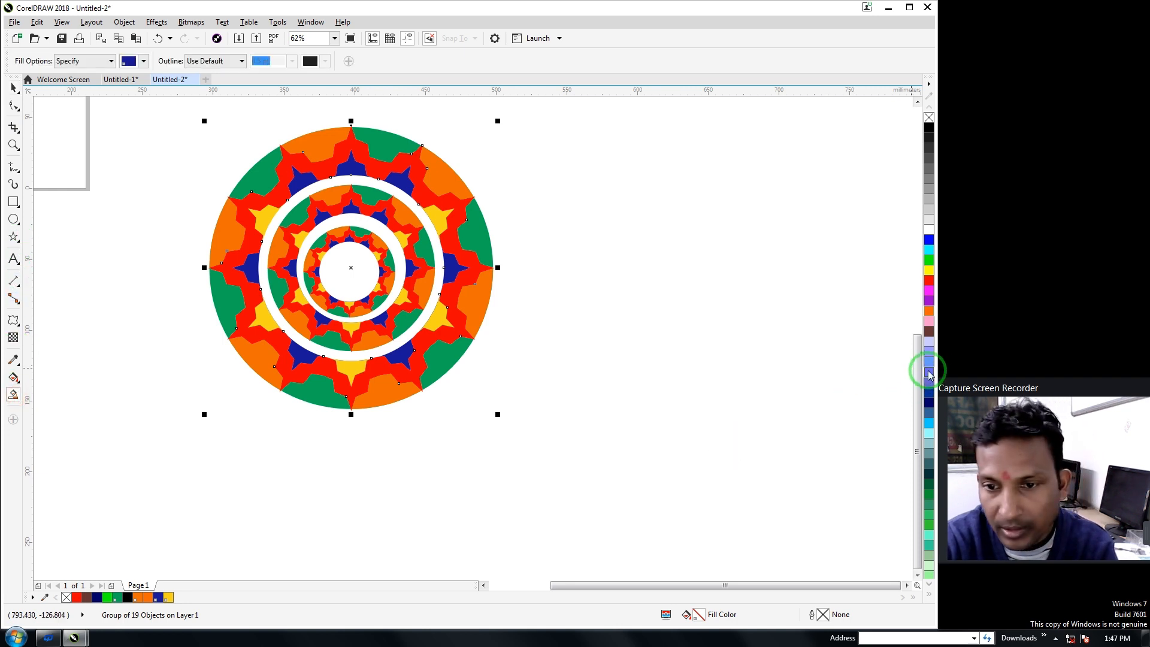
left_click(928, 331)
left_click(928, 332)
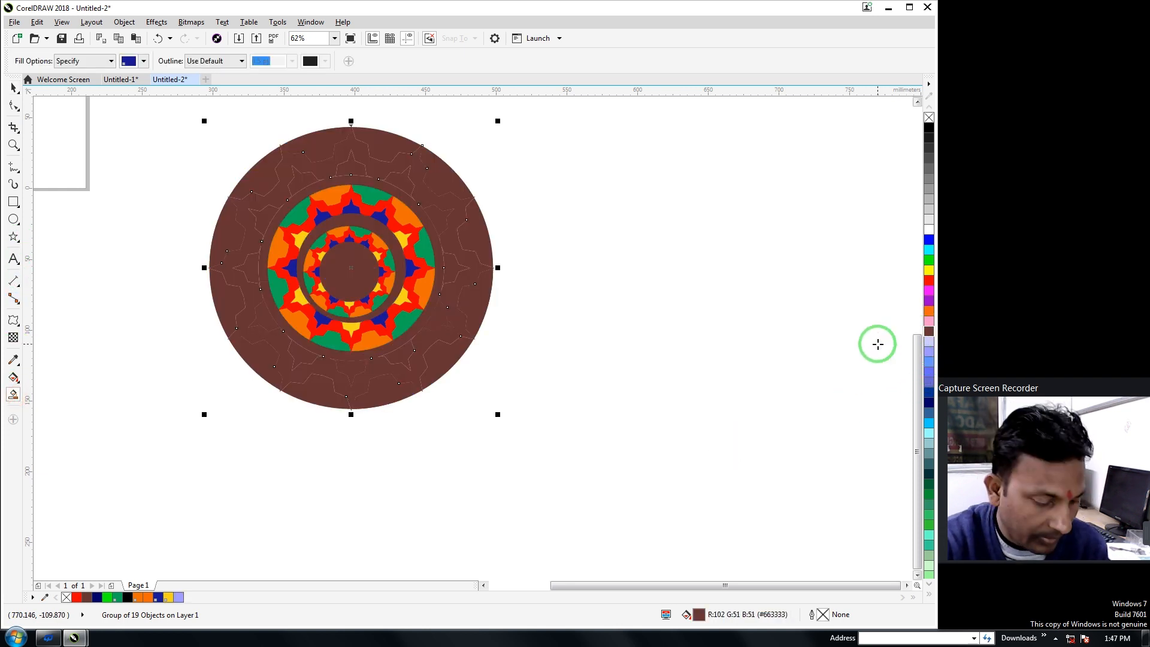
key("ctrl+z")
key("ctrl+z")
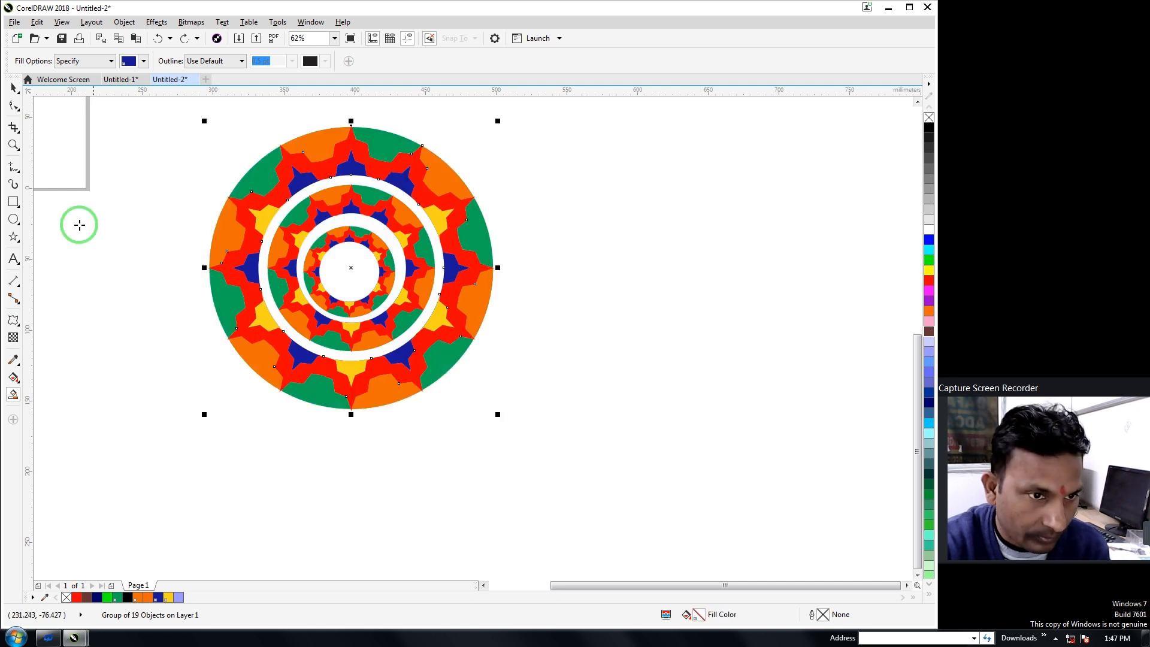
- Smart-fill the outer ring's red star band and the white gap inside it with PANTONE Violet C
left_click(142, 62)
left_click(142, 140)
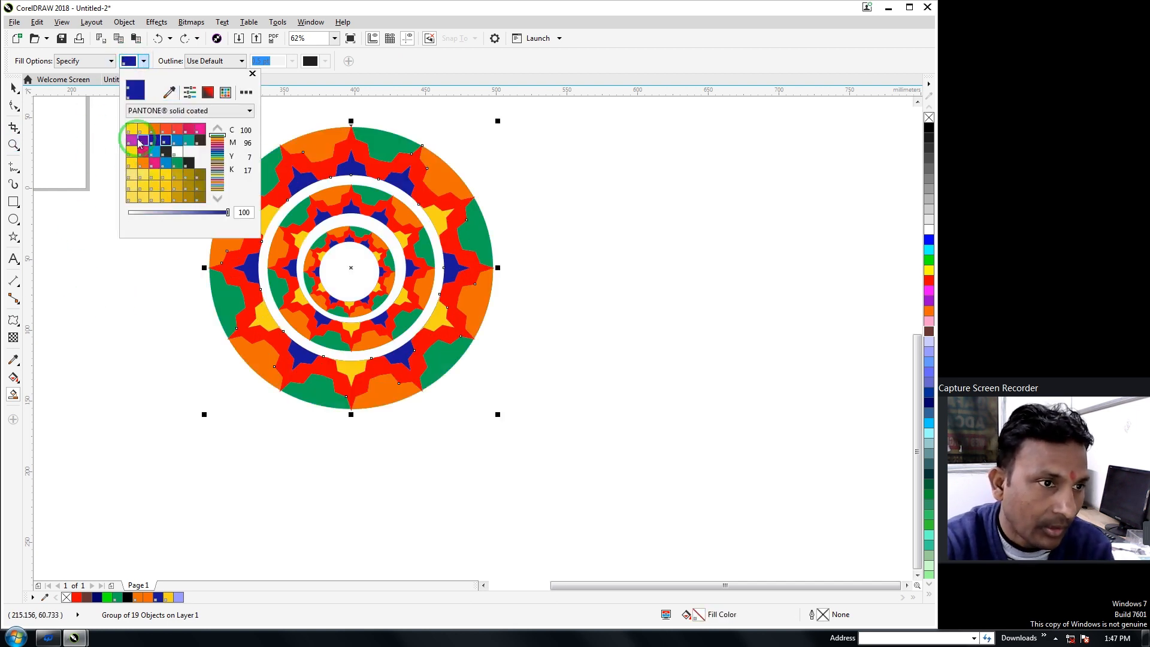
left_click(341, 172)
left_click(334, 169)
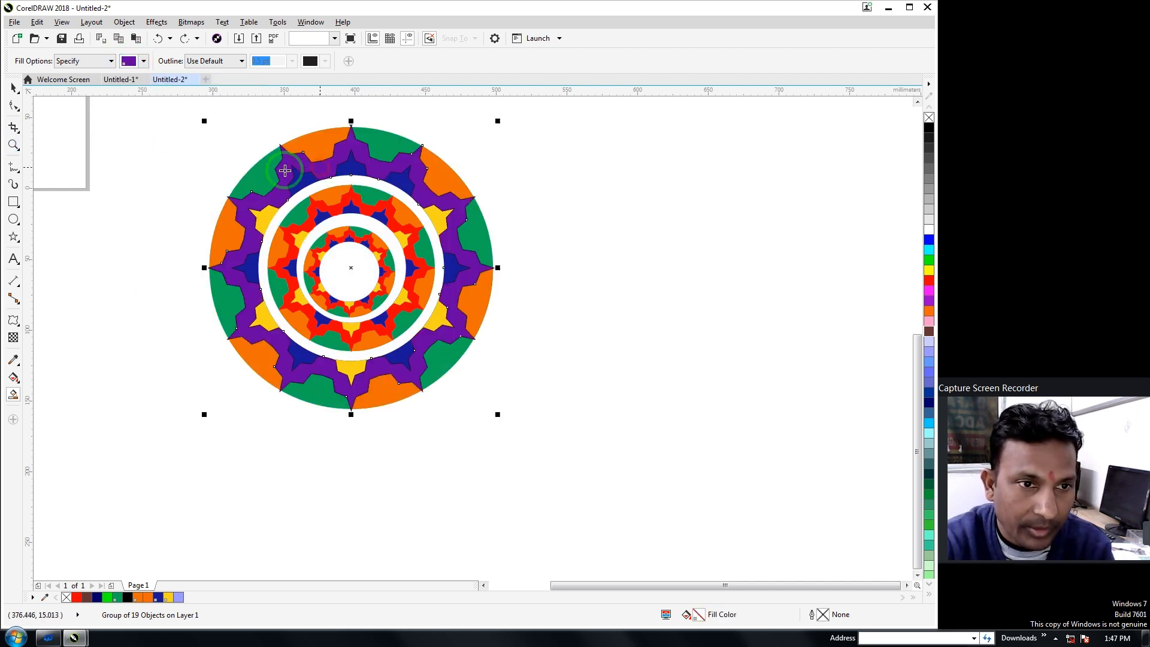
left_click(312, 227)
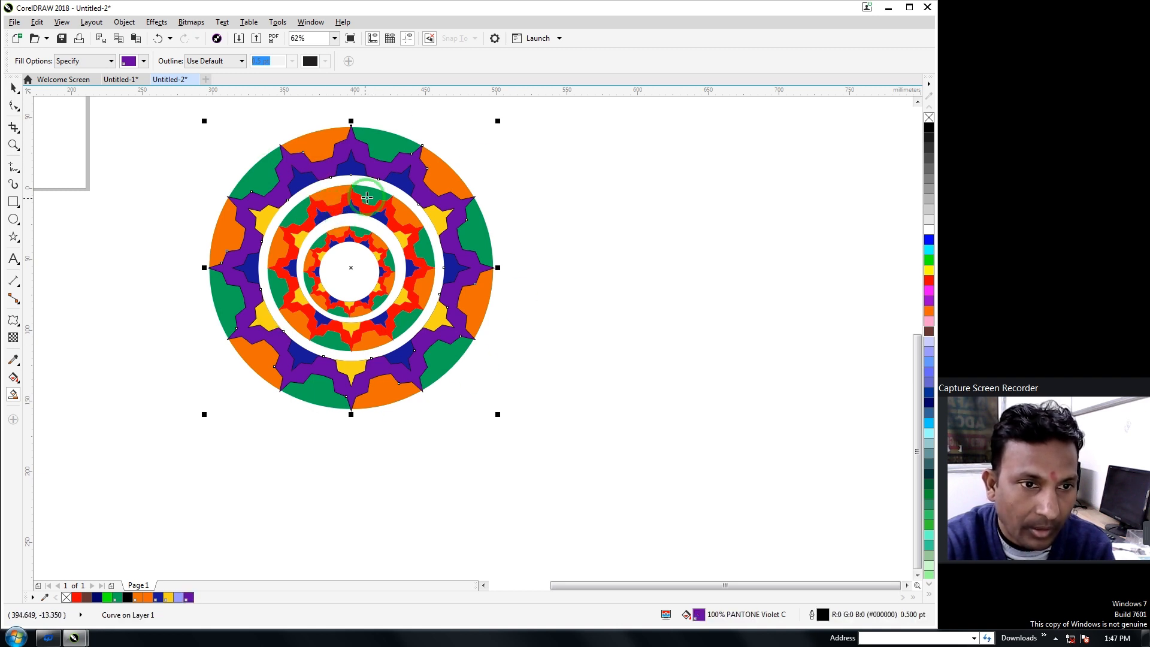
left_click(298, 198)
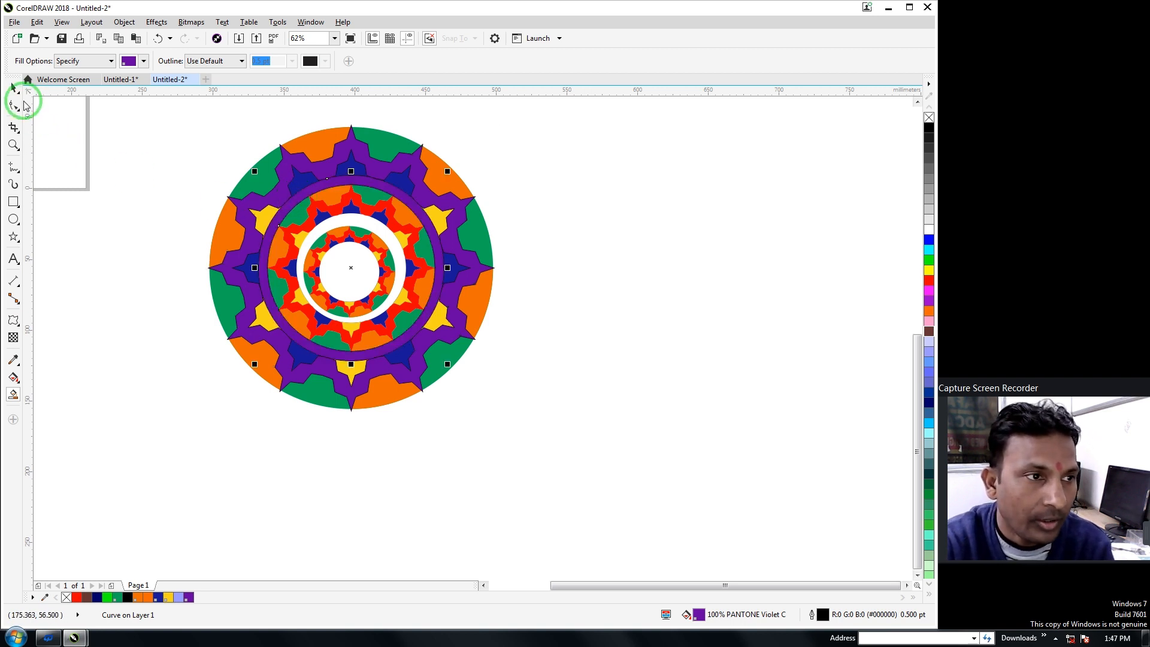
- Group the whole mandala and place two copies of it alongside
left_click_drag(172, 112, 570, 501)
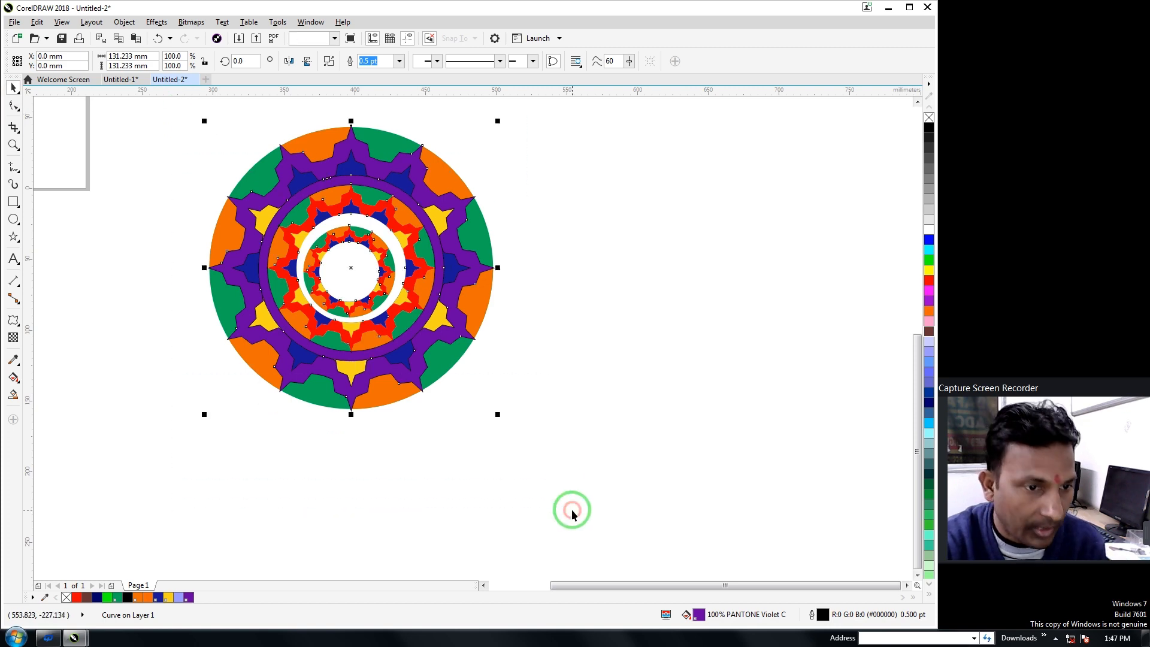
key("ctrl+g")
left_click_drag(370, 248, 612, 270)
key("ctrl+r")
- Spread the three mandalas apart, with one placed lower between the other two
left_click_drag(843, 258, 644, 491)
left_click_drag(608, 307, 747, 227)
left_click_drag(729, 415, 540, 347)
left_click_drag(327, 280, 280, 205)
left_click_drag(653, 244, 652, 256)
left_click_drag(549, 372, 533, 361)
- Set the outline width of the lower middle mandala and the leftmost mandala to None
left_click(377, 61)
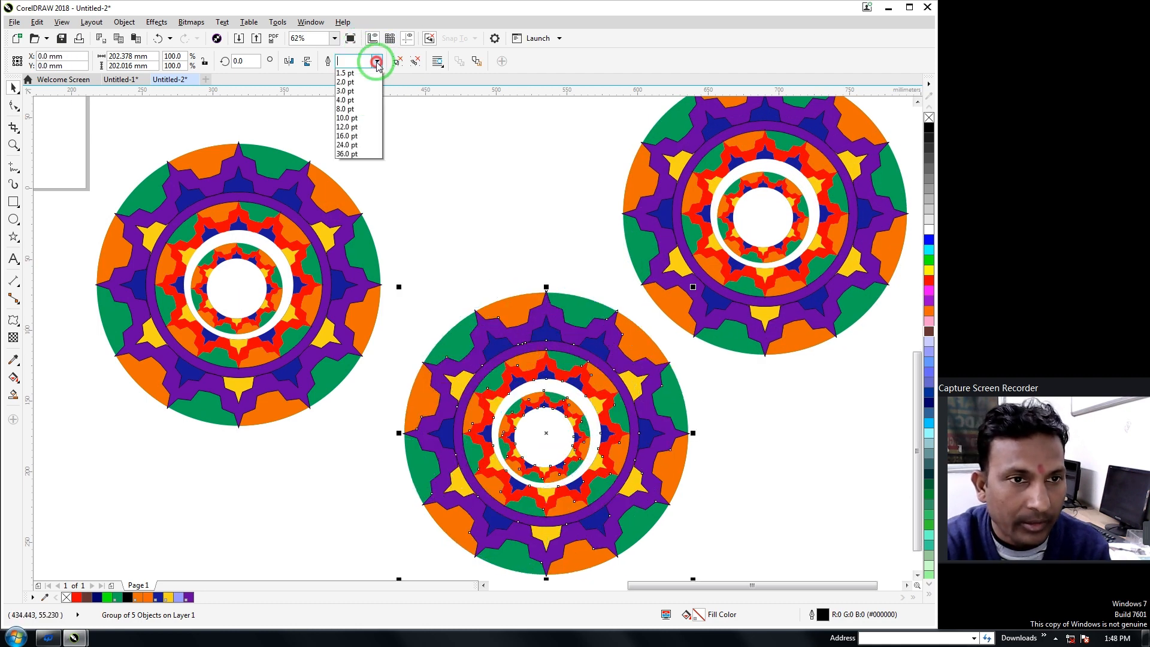
left_click(353, 74)
left_click(420, 174)
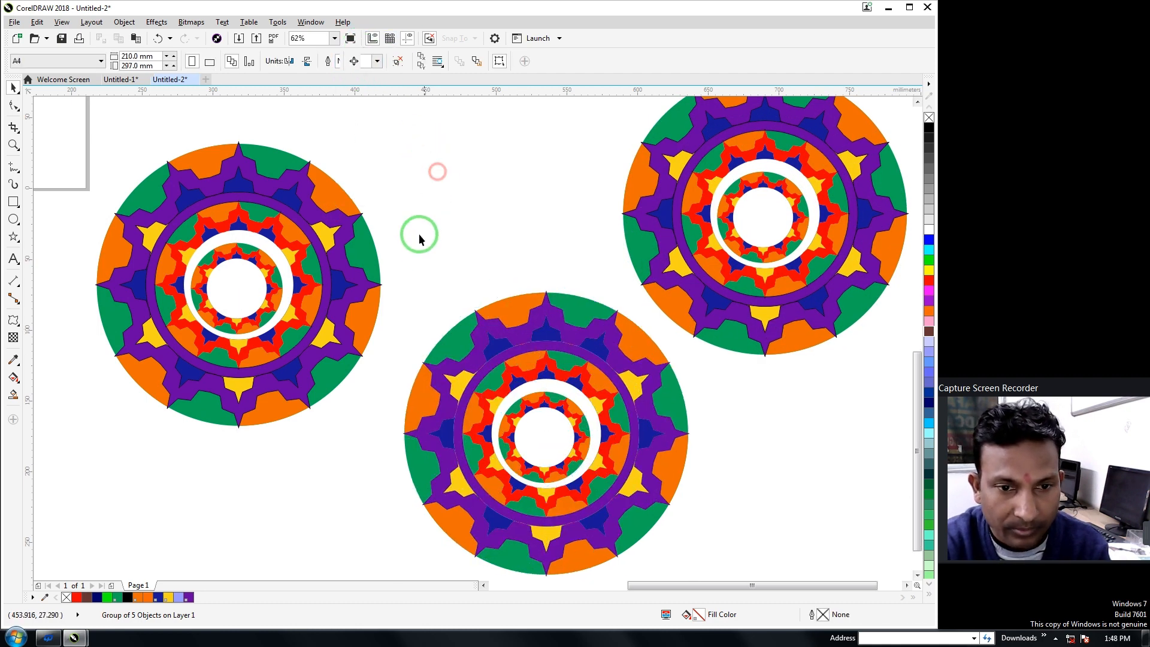
left_click(311, 221)
left_click(381, 61)
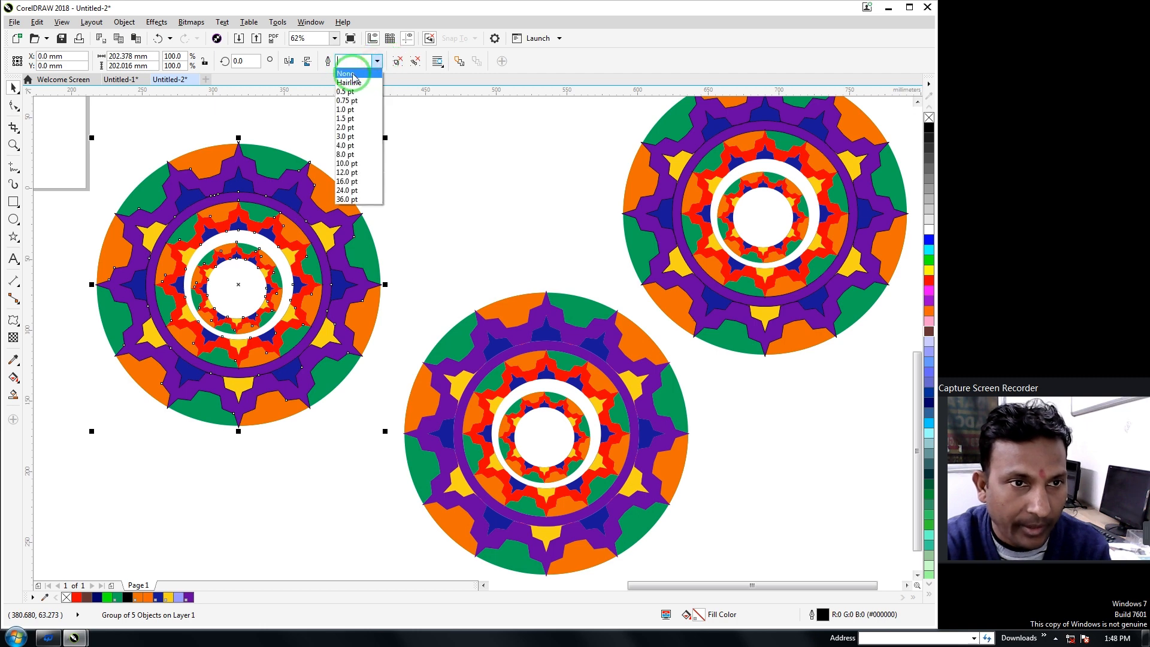
left_click(352, 74)
left_click(467, 161)
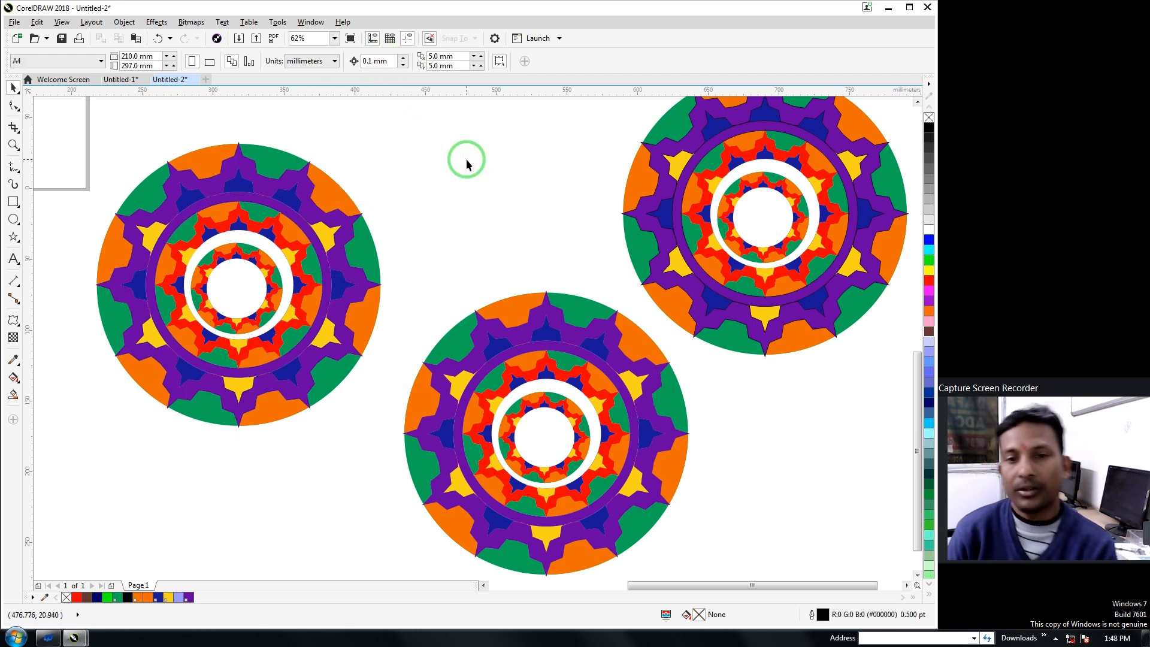